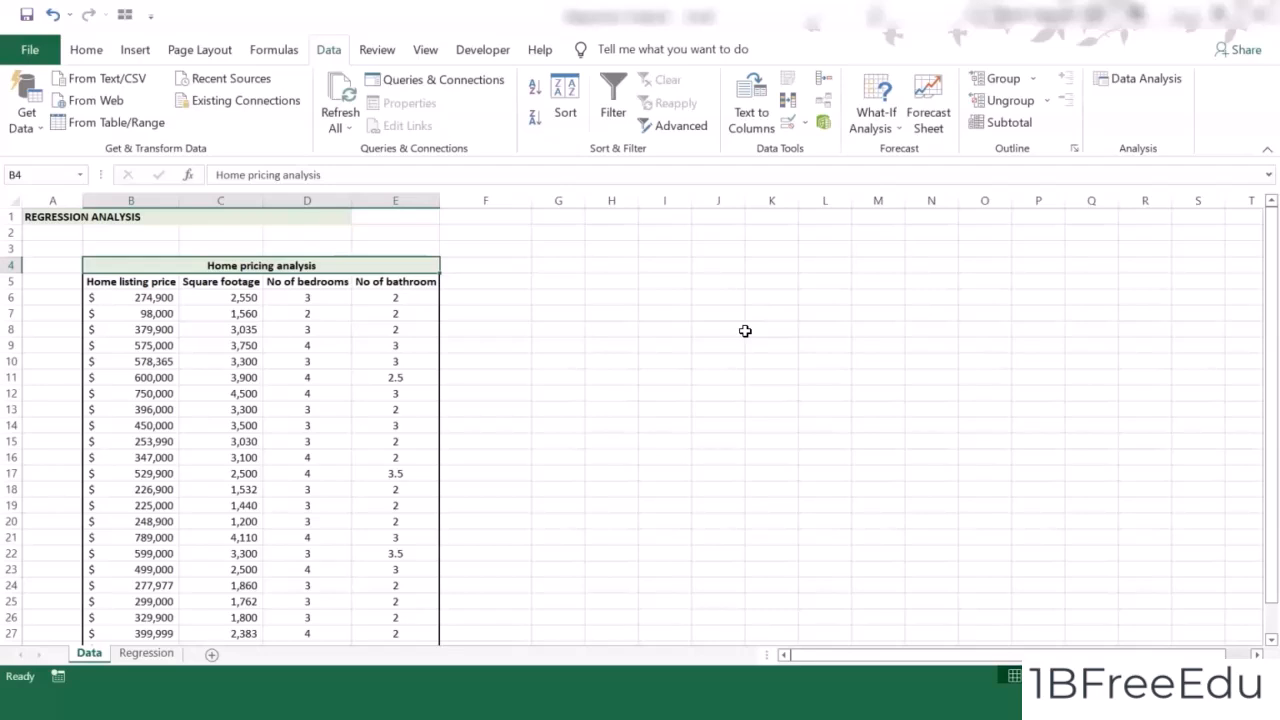
click(343, 287)
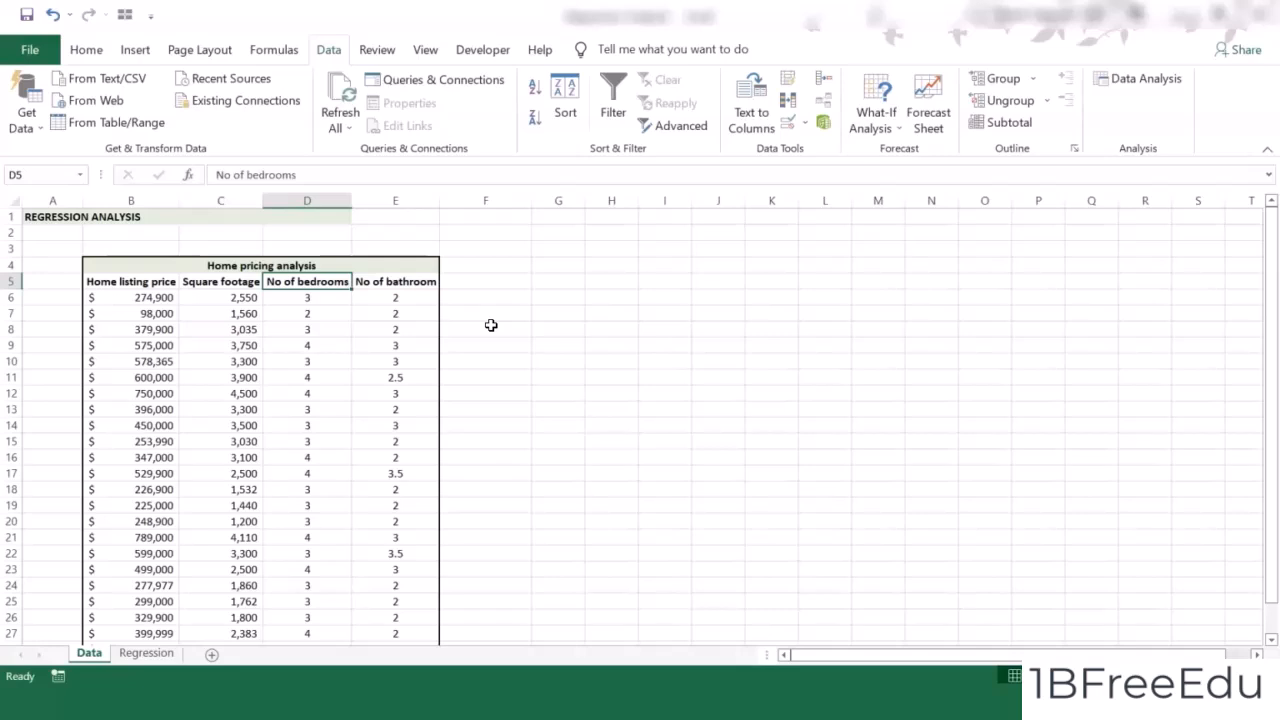
click(406, 329)
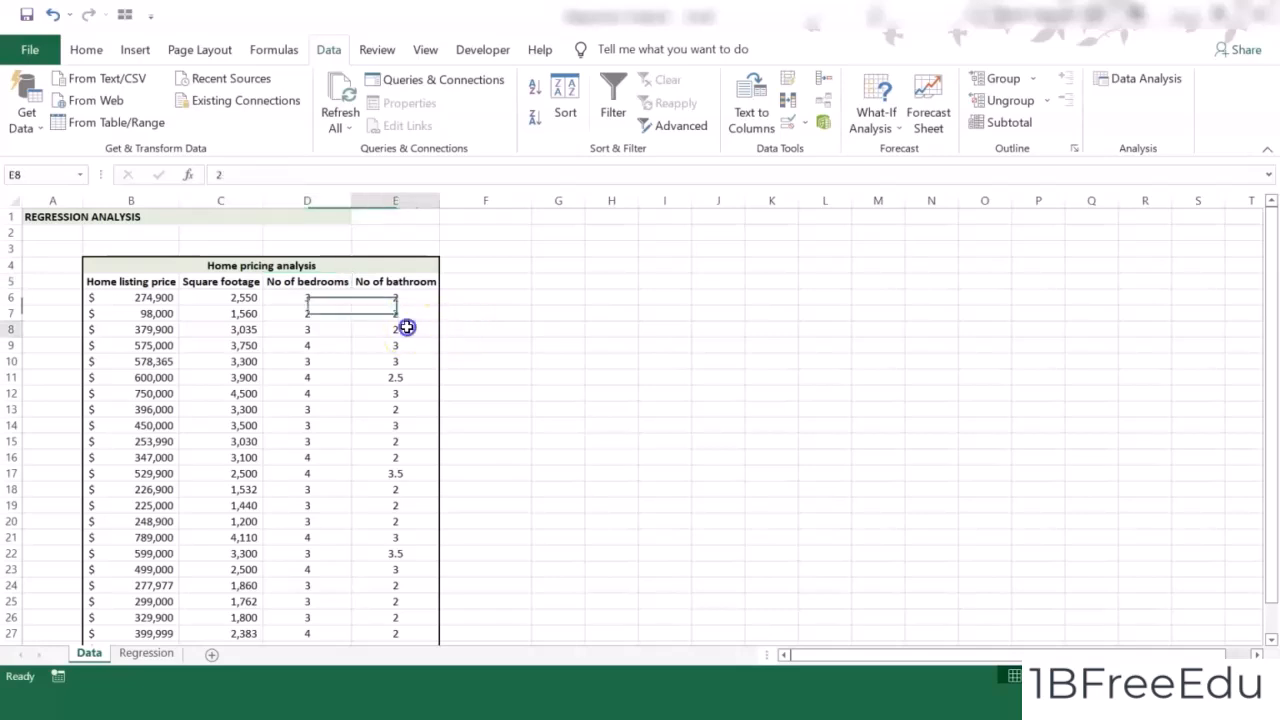
Enable the Analysis ToolPak through the Excel Add-ins manager in the program options
click(88, 52)
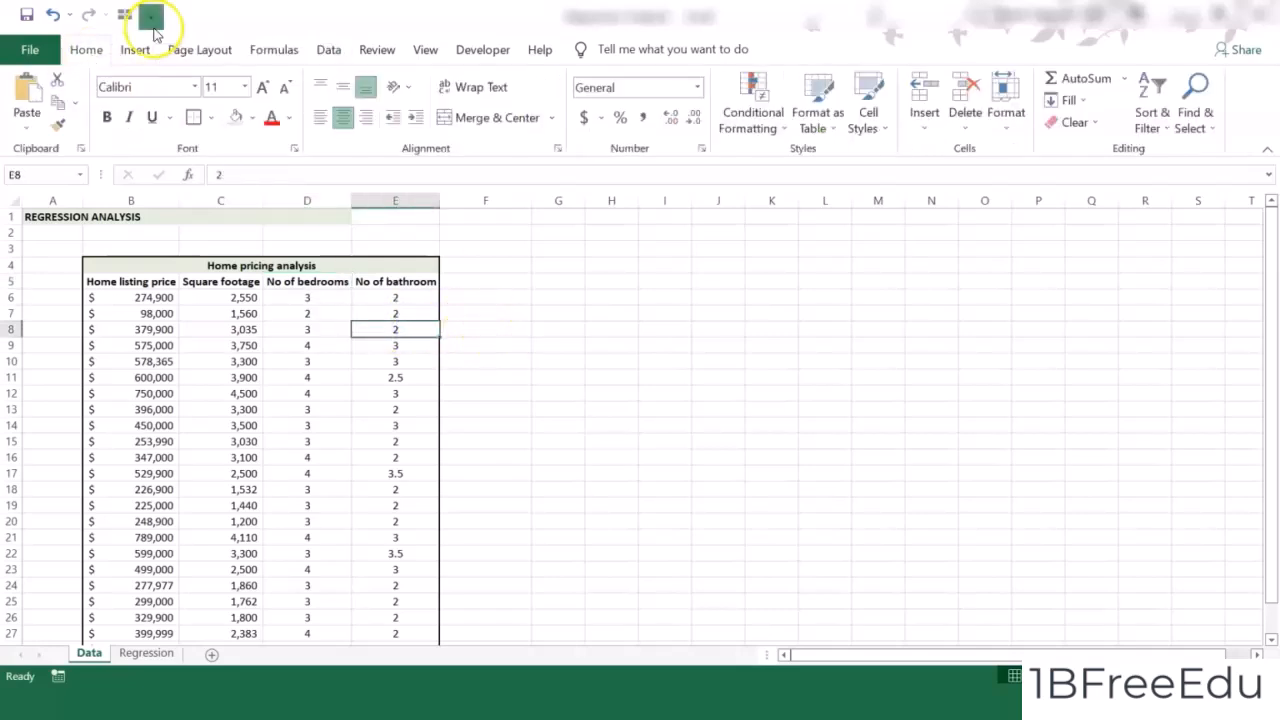
click(150, 15)
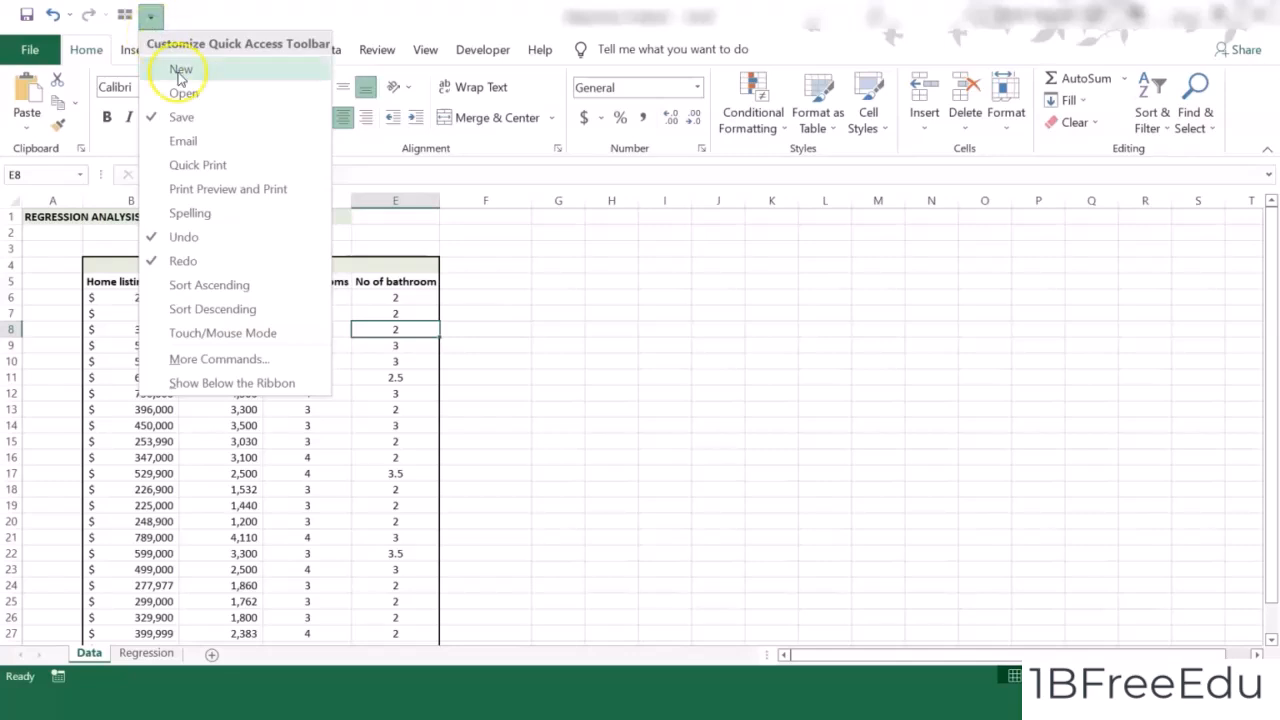
click(262, 360)
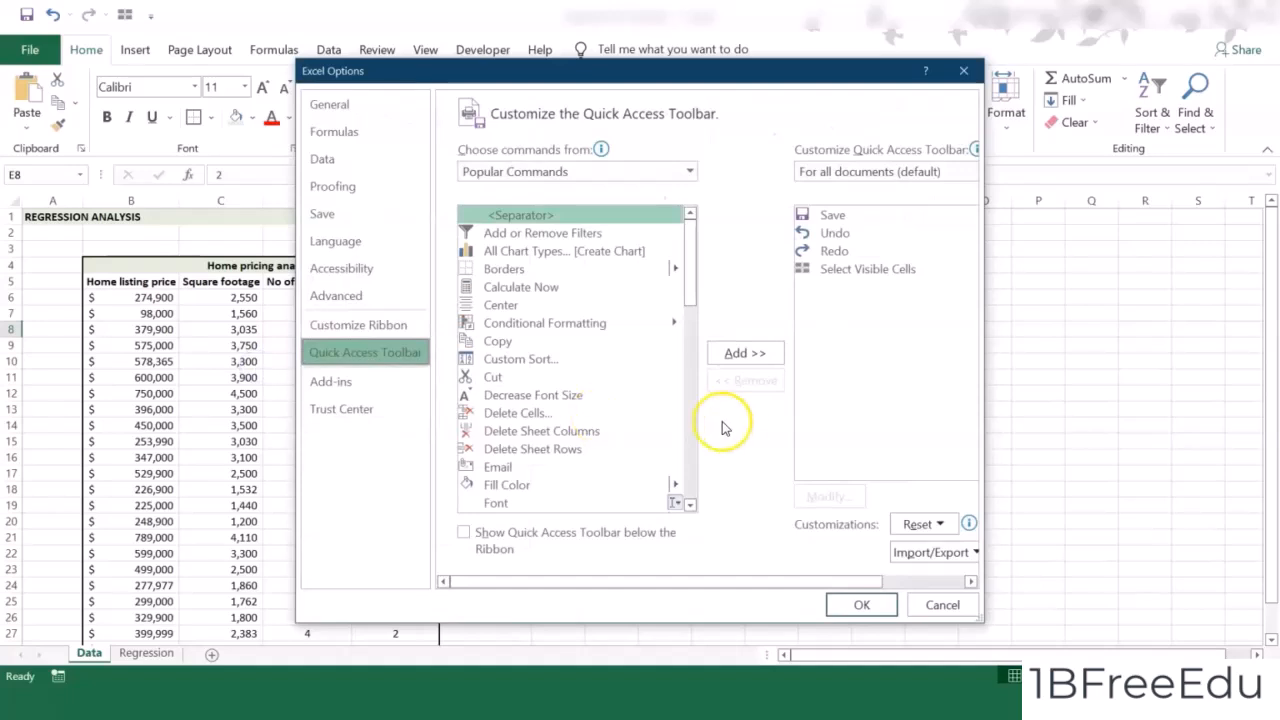
click(389, 385)
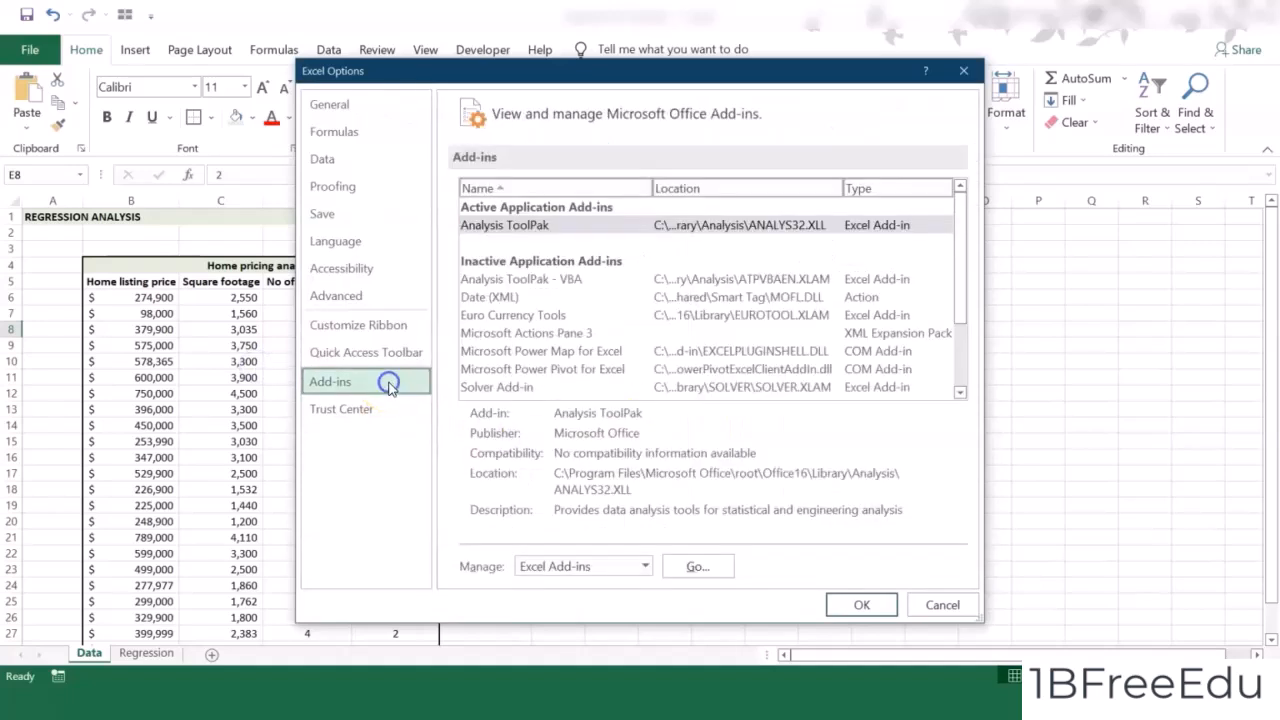
click(540, 226)
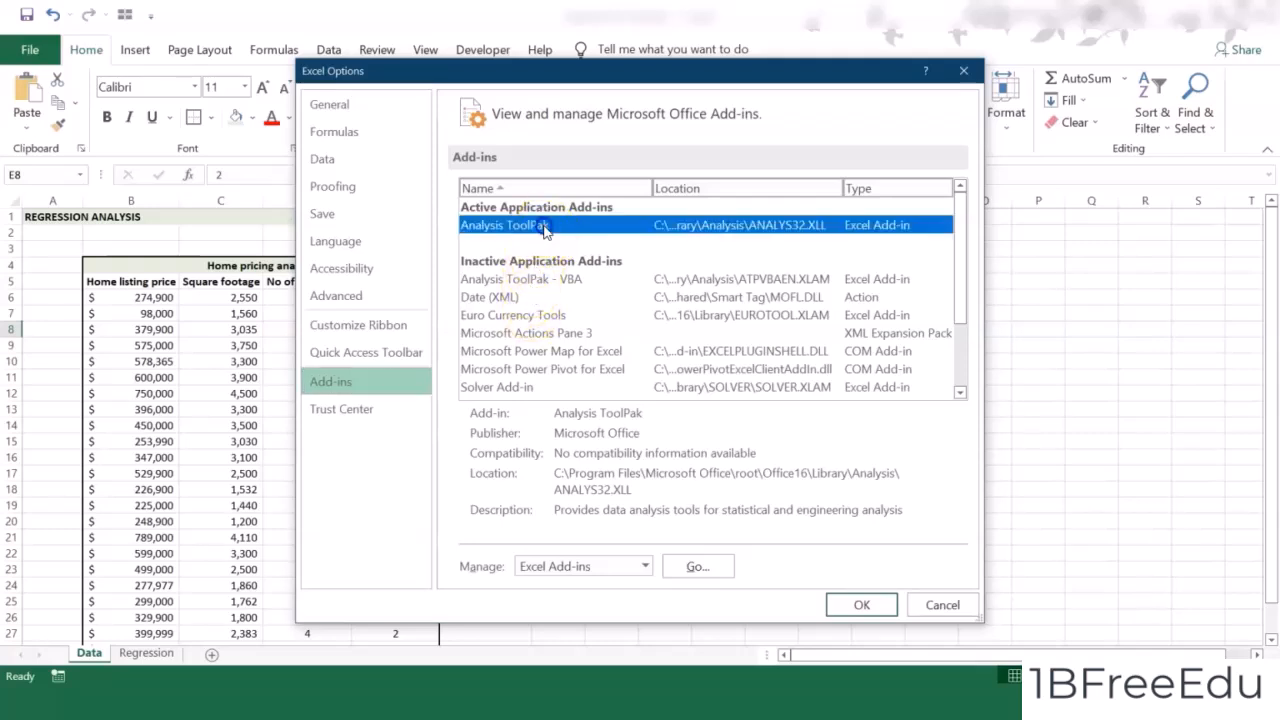
click(705, 570)
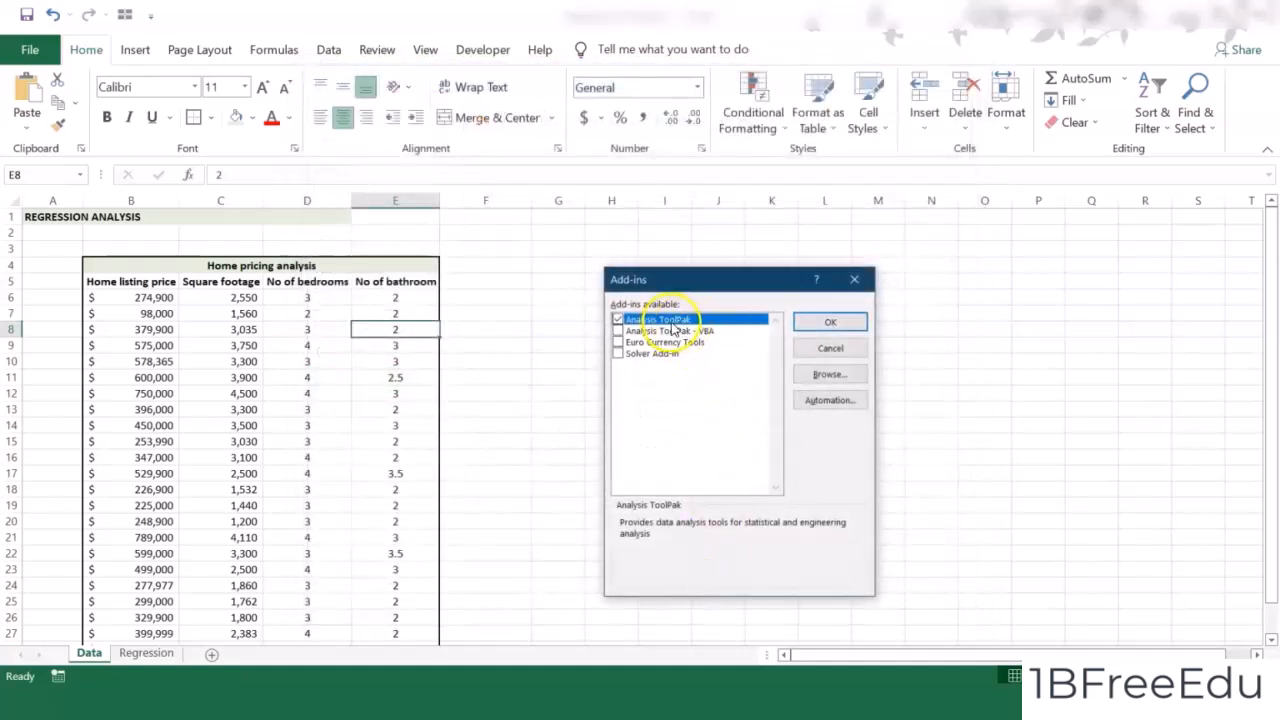
click(805, 326)
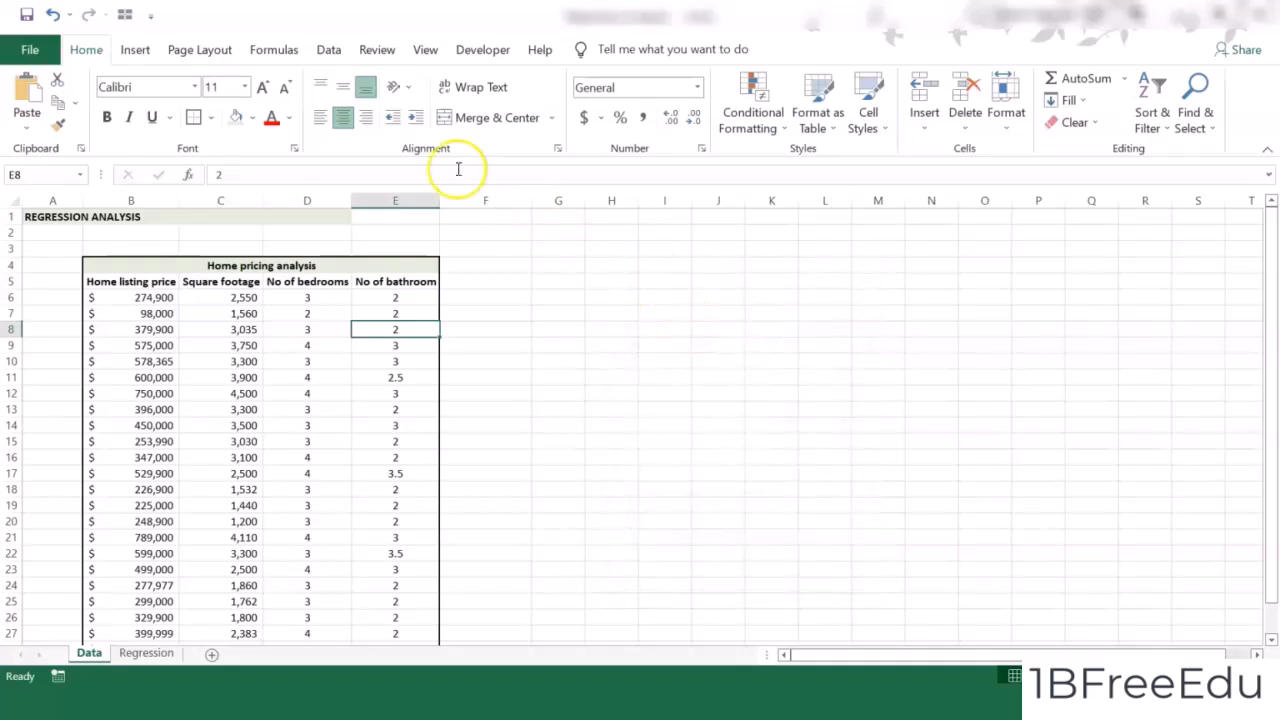
Run a Regression analysis with Y range $B$5:$B$29, X range $C$5:$E$29, labels included, and output to a new worksheet
click(328, 49)
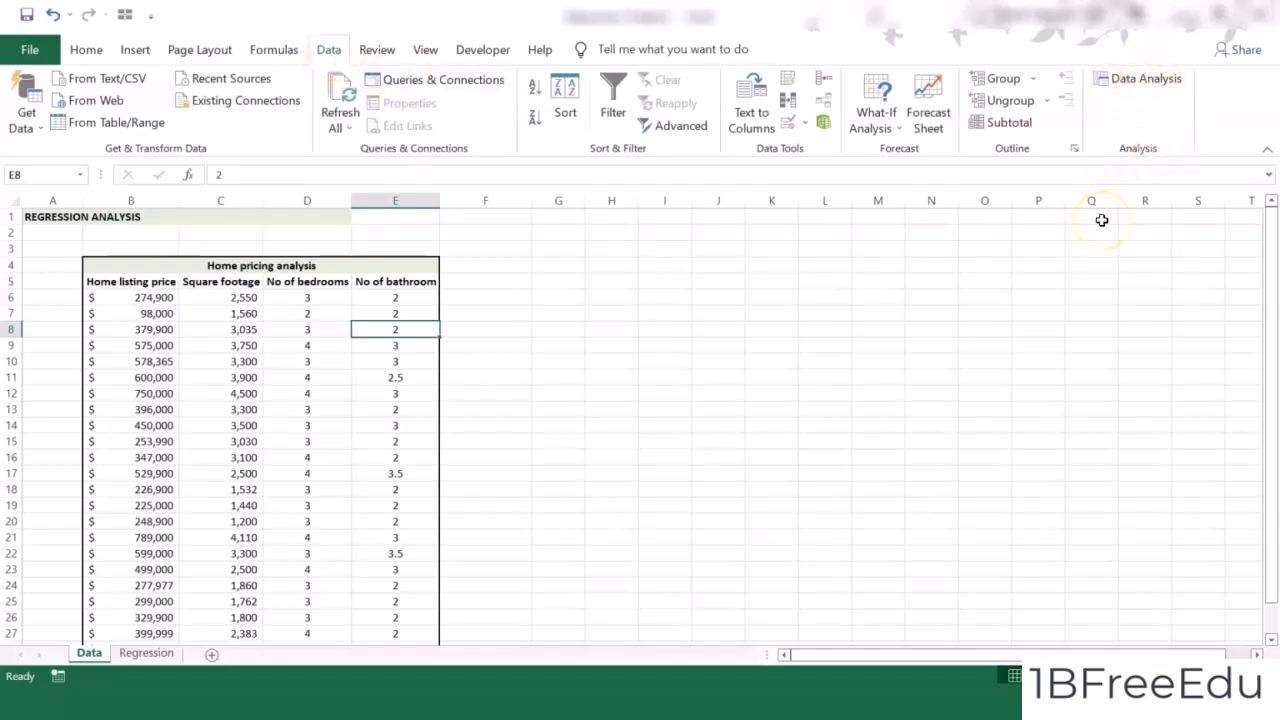
key(Right)
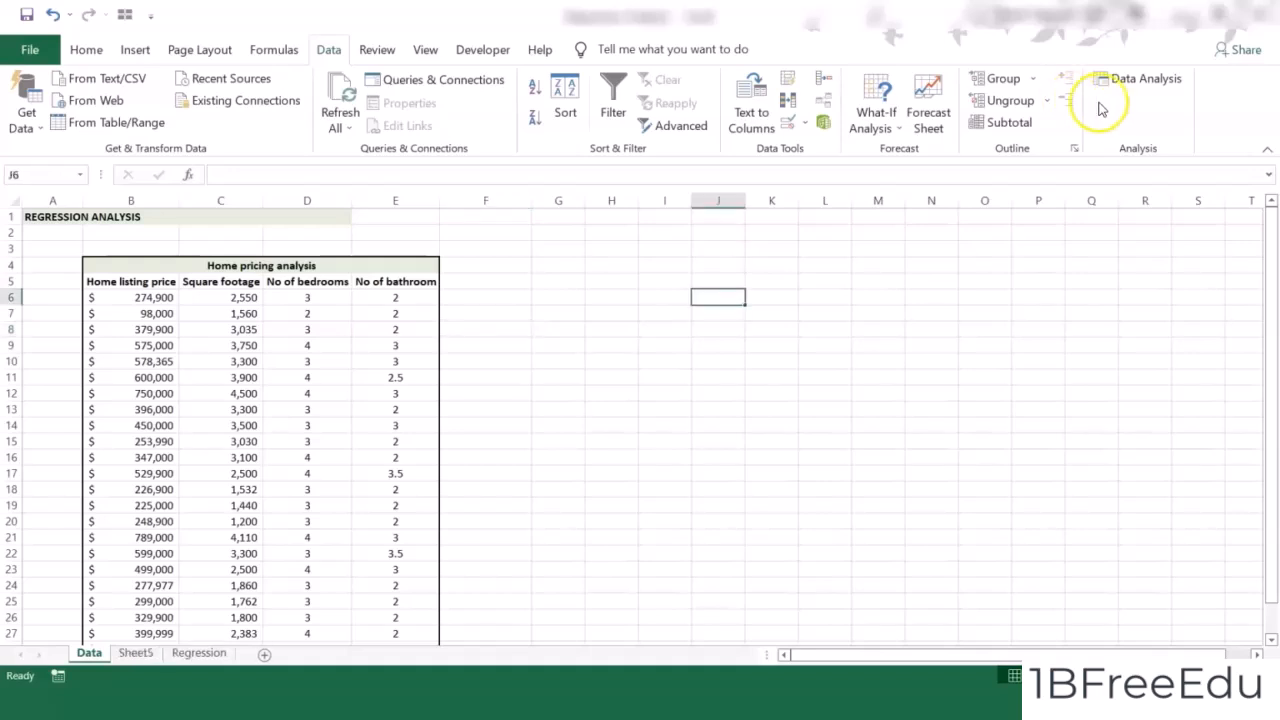
click(1135, 85)
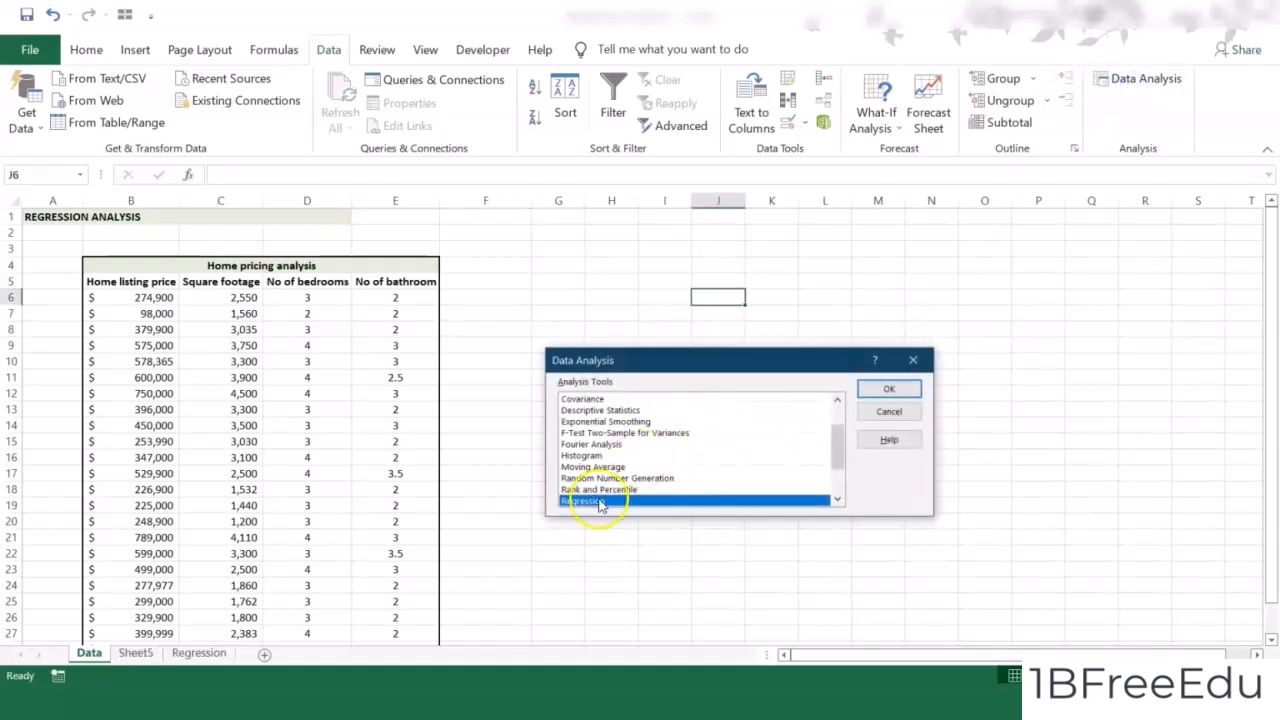
click(889, 388)
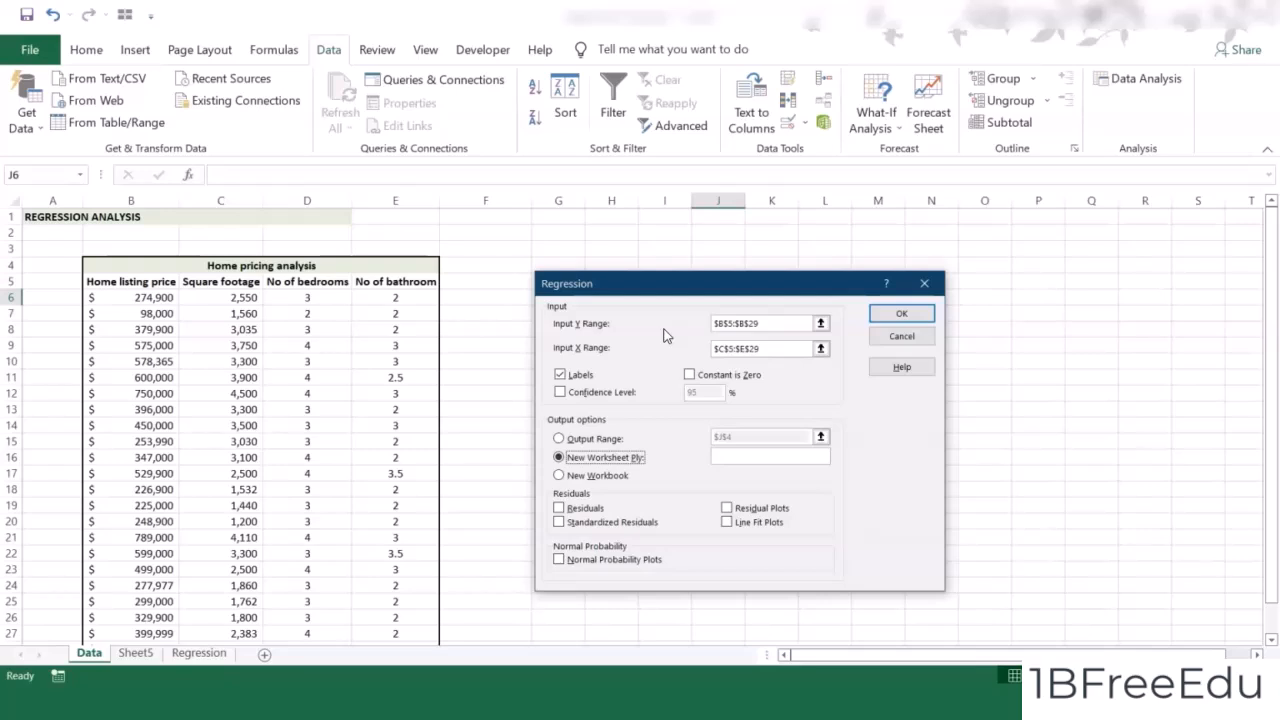
click(676, 334)
click(740, 323)
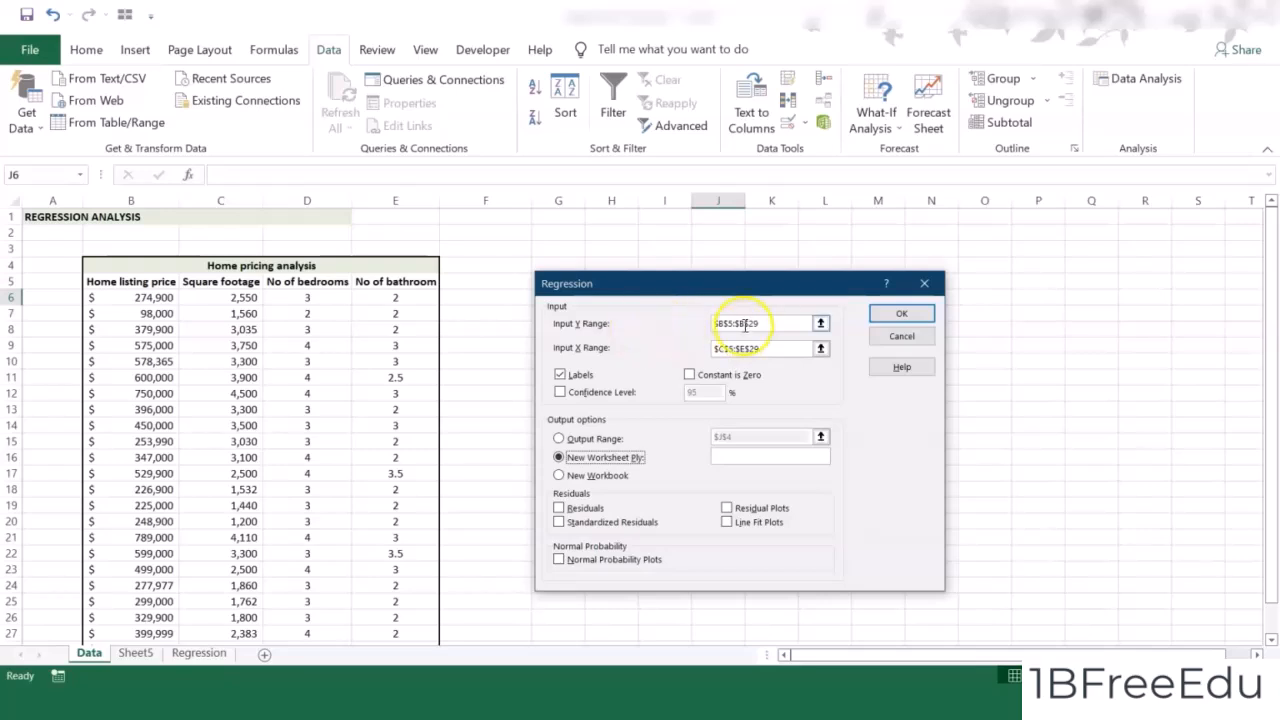
click(242, 408)
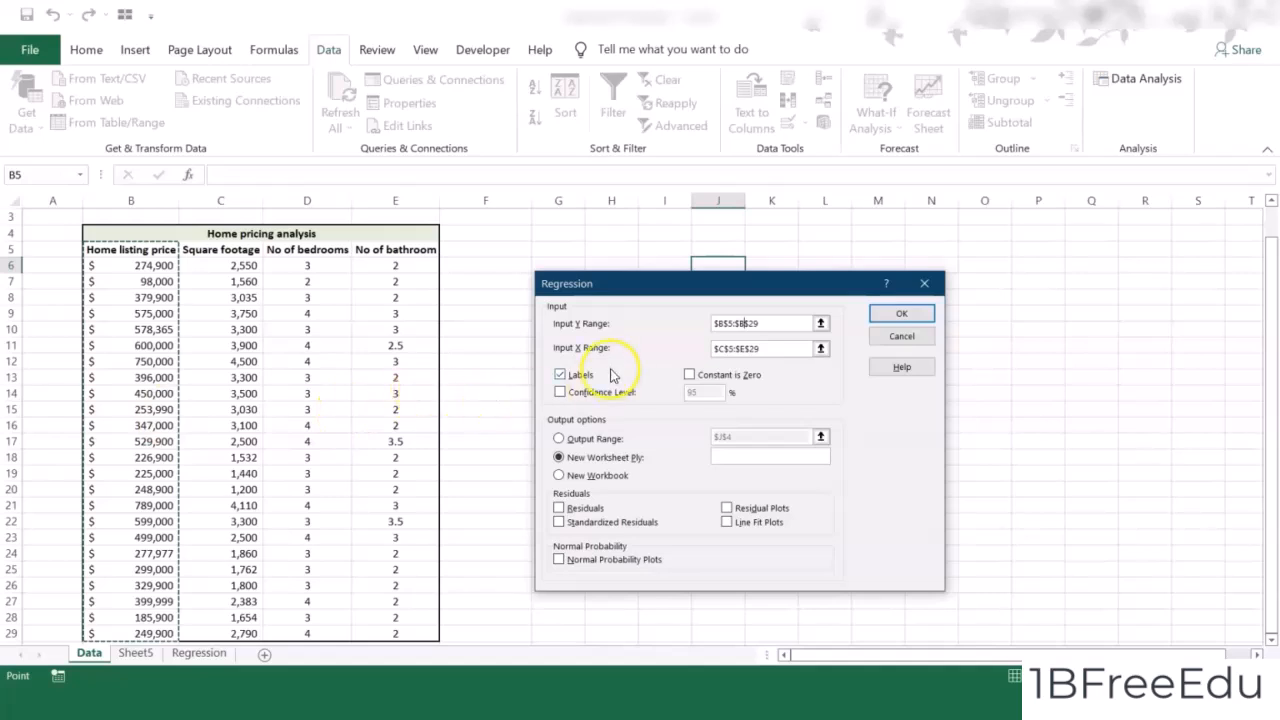
click(790, 350)
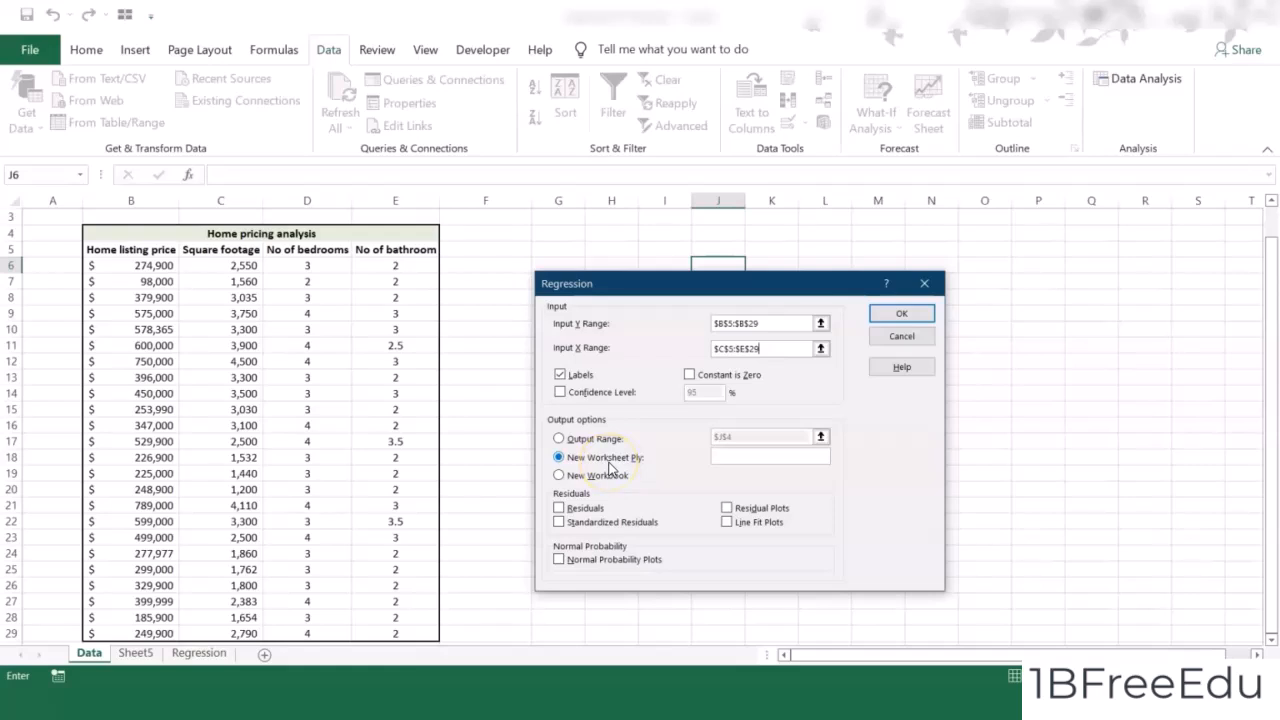
click(901, 316)
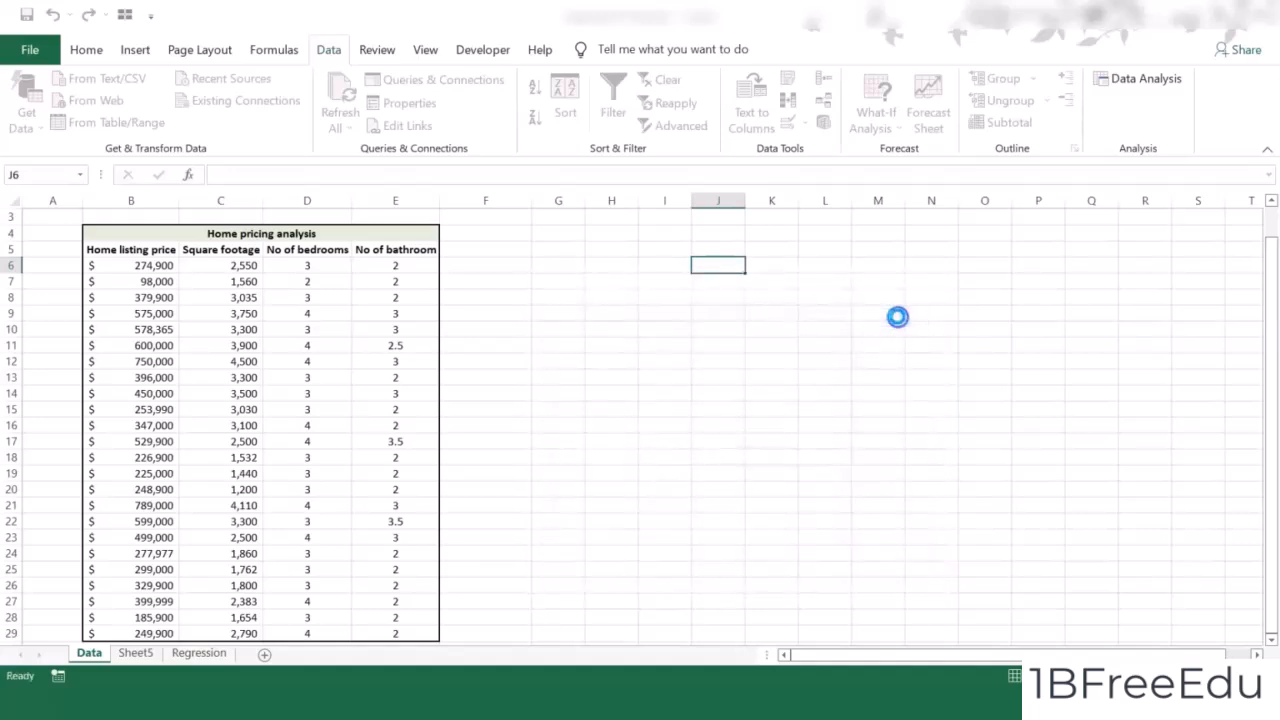
Examine Multiple R, R Square, Significance F, the coefficients and the p-values in the regression summary on Sheet5
key(ctrl+Page_Down)
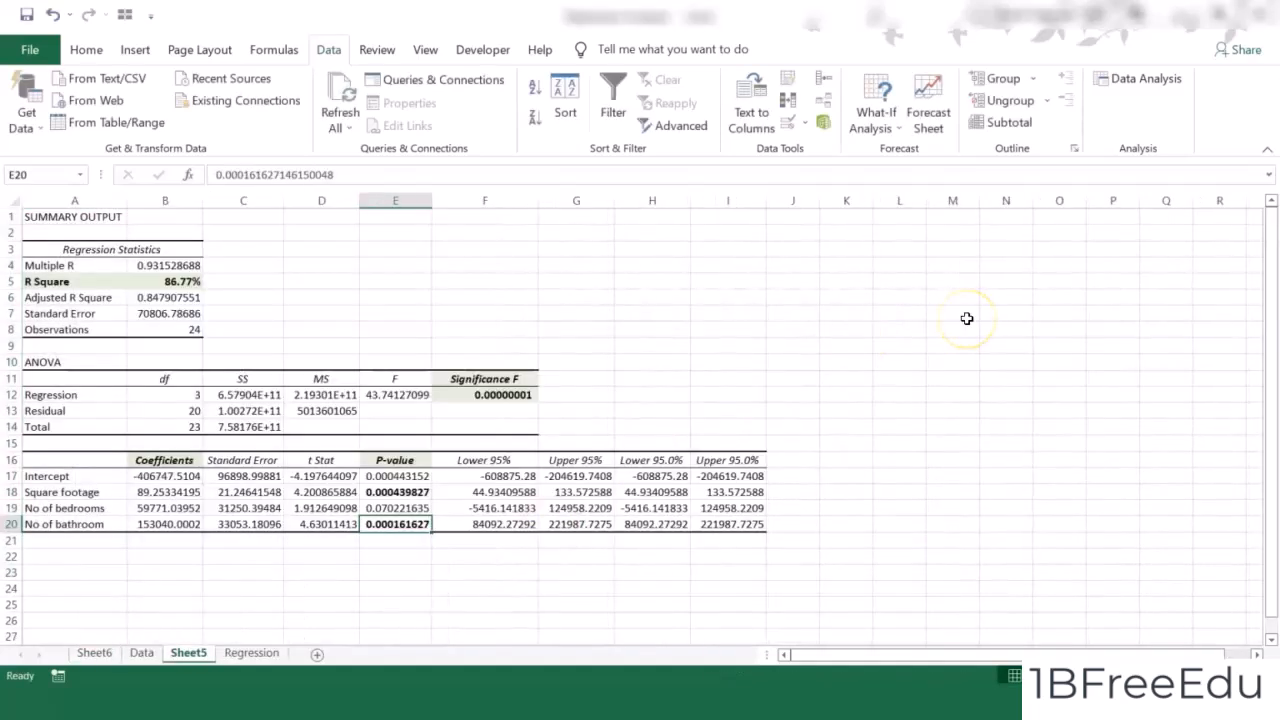
click(851, 322)
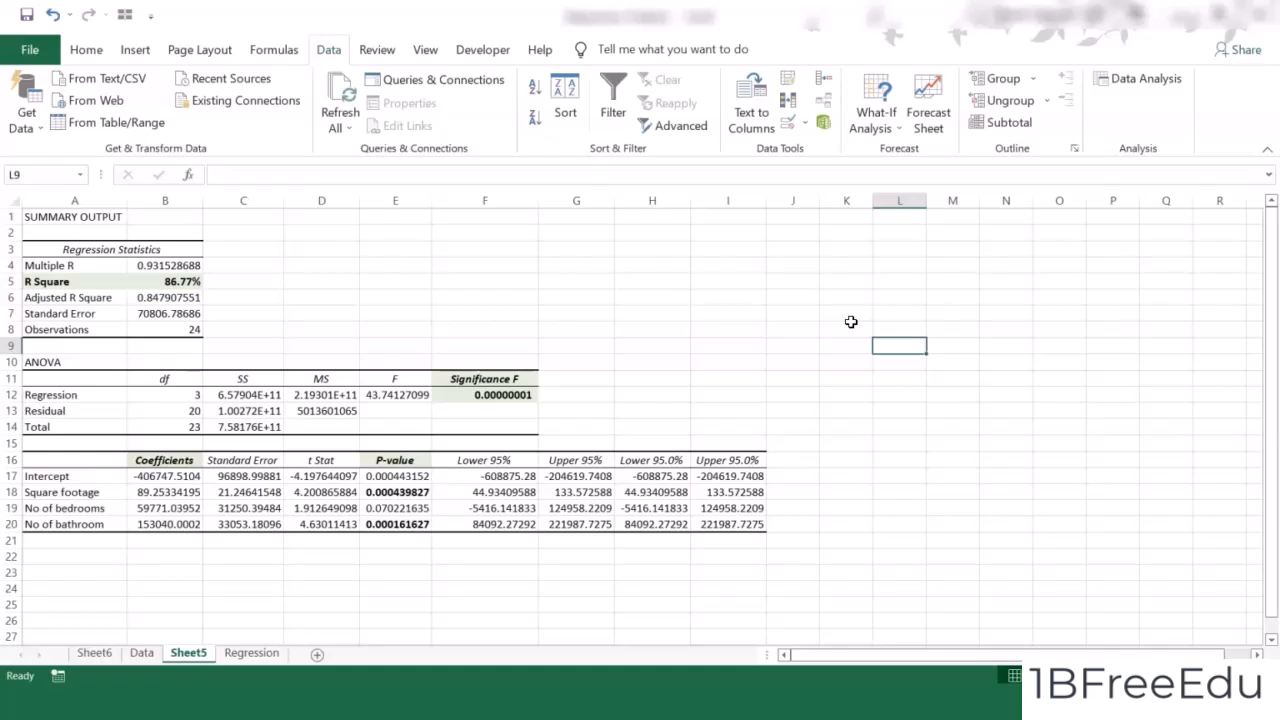
click(74, 266)
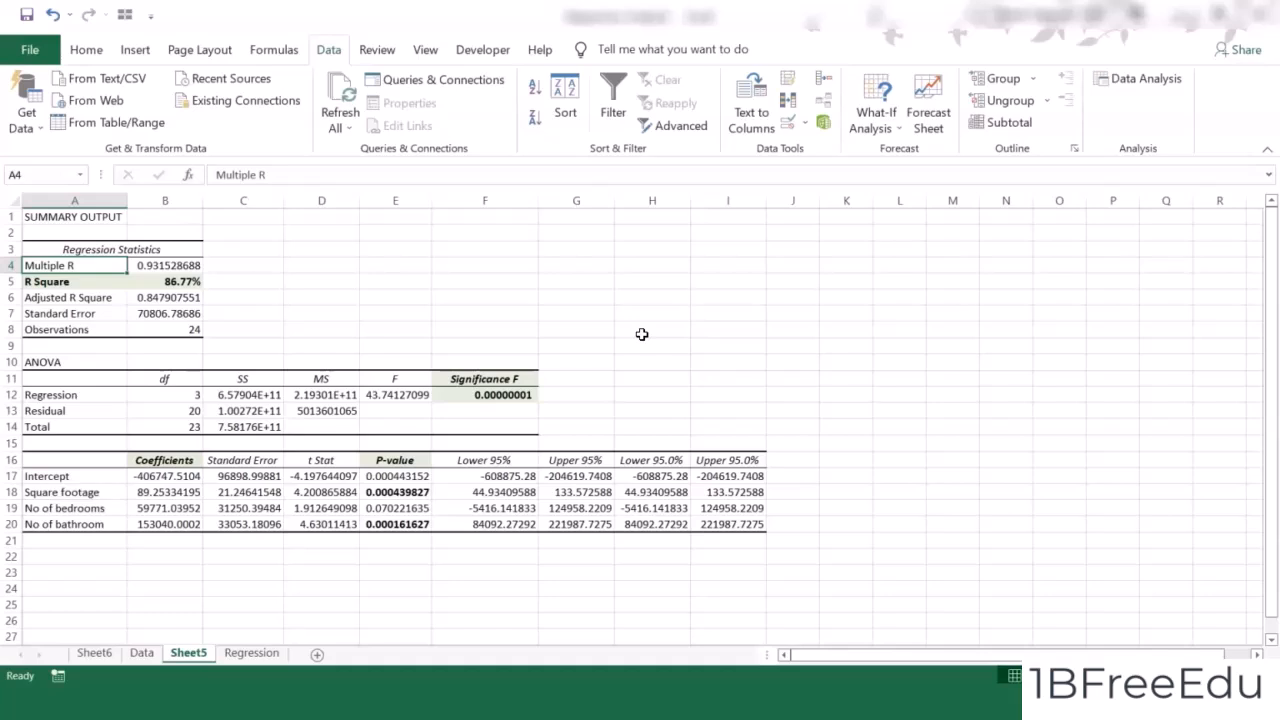
click(82, 283)
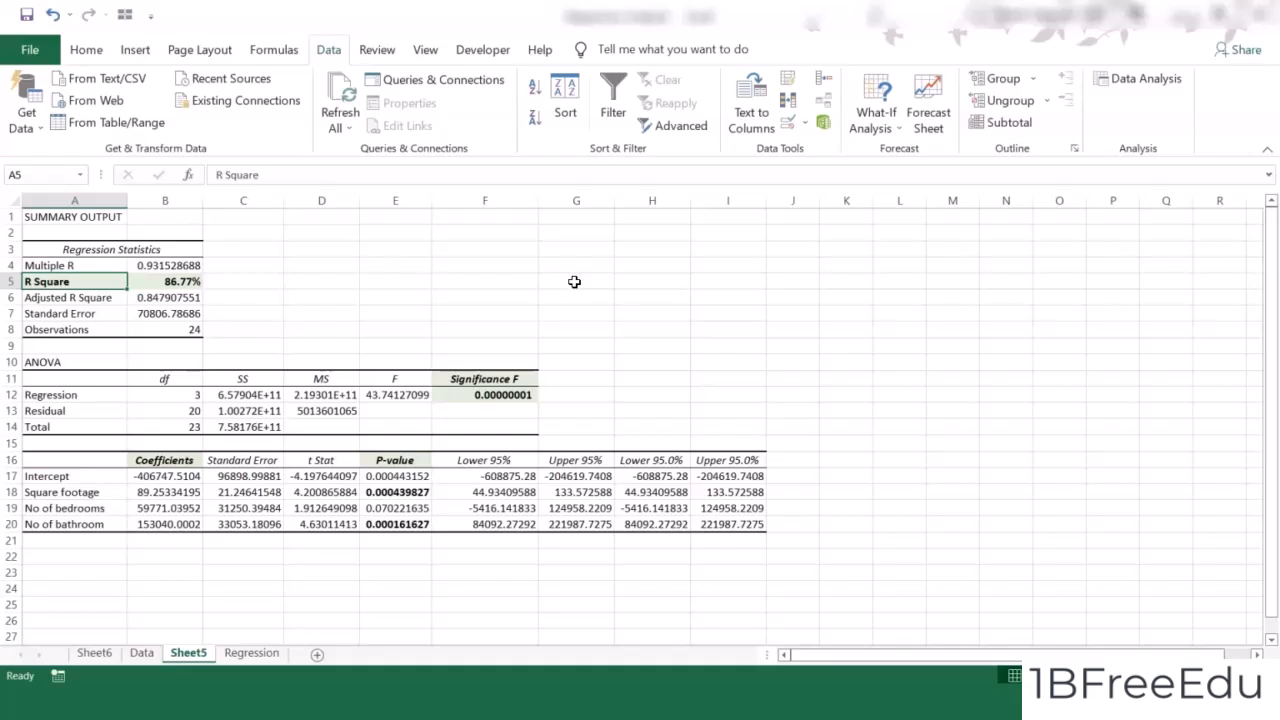
click(487, 373)
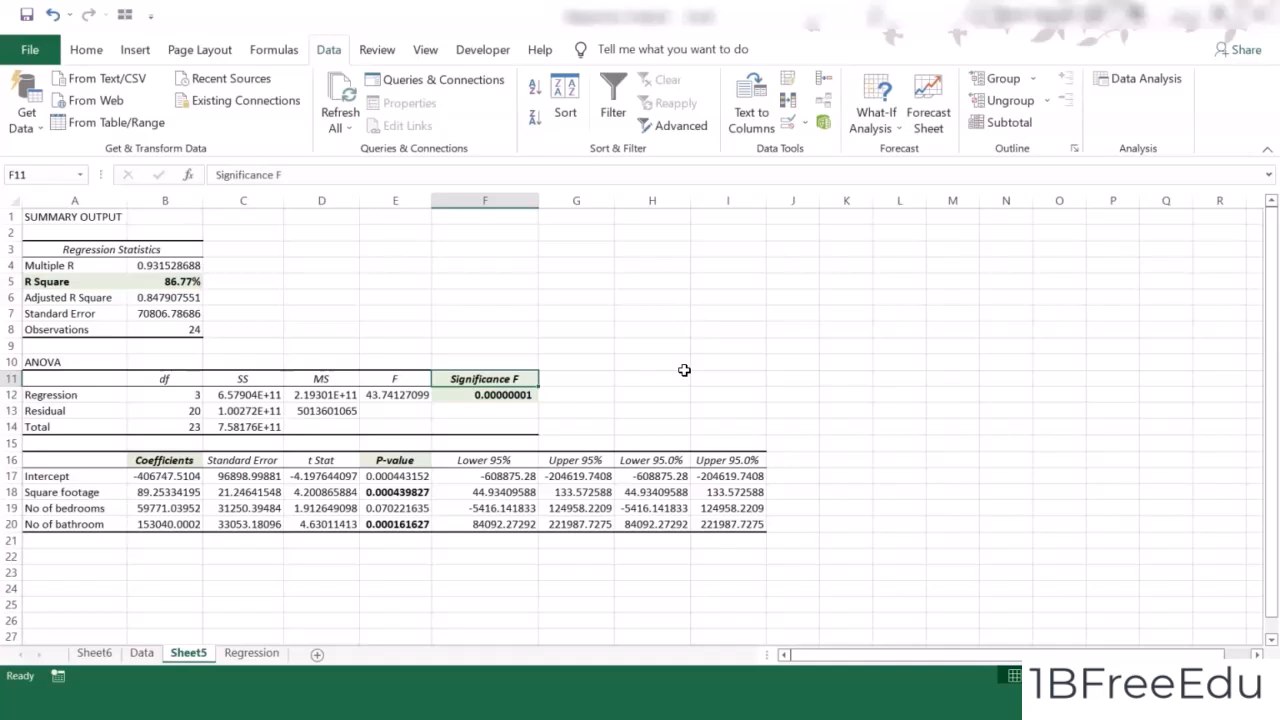
click(410, 509)
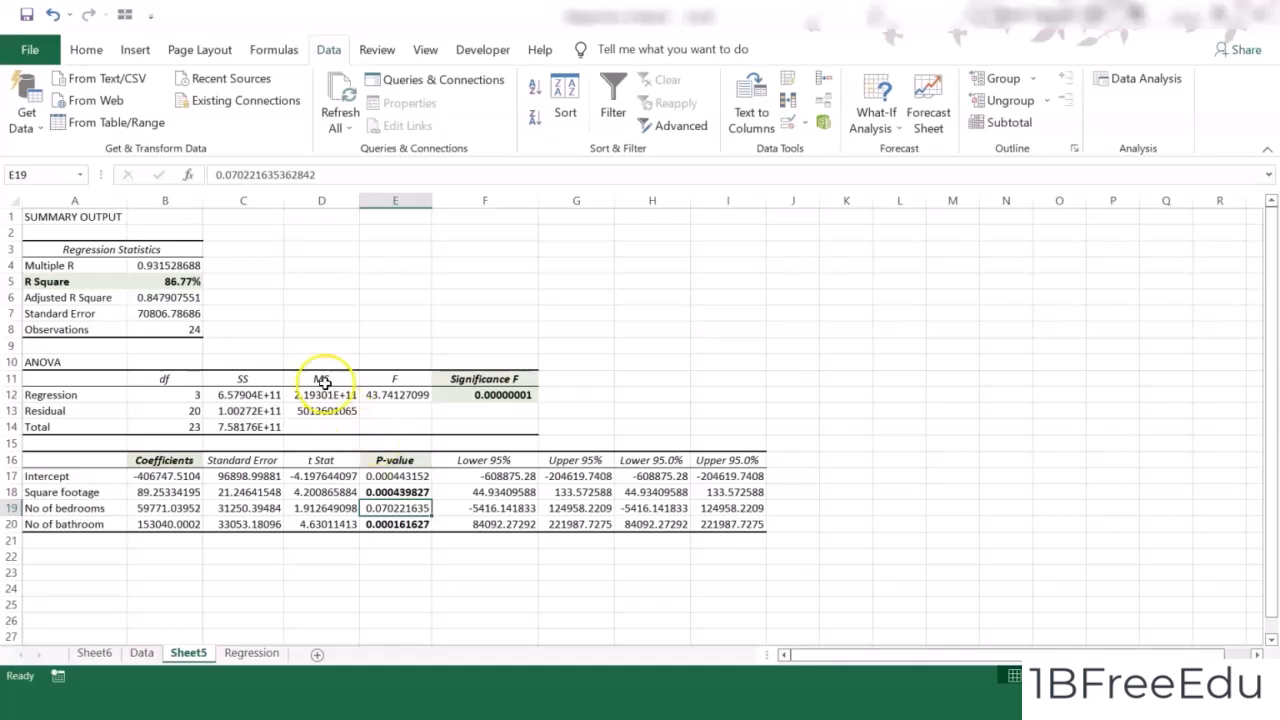
click(500, 395)
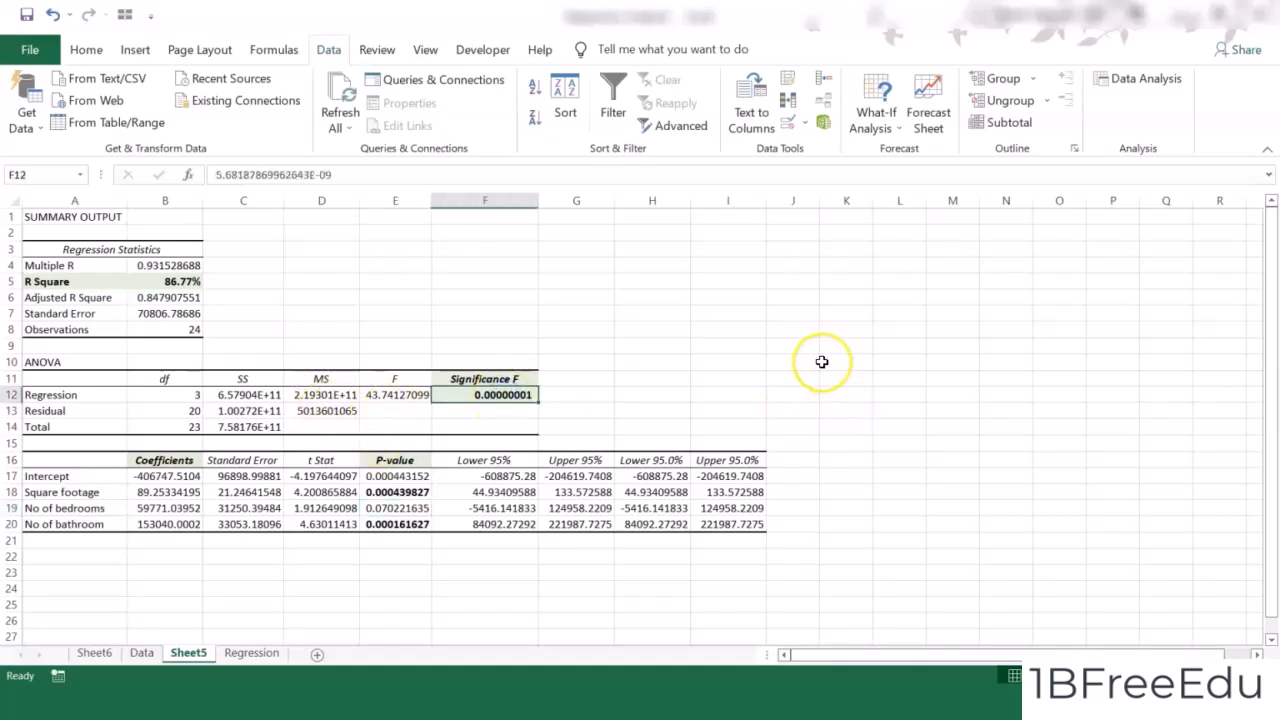
click(75, 492)
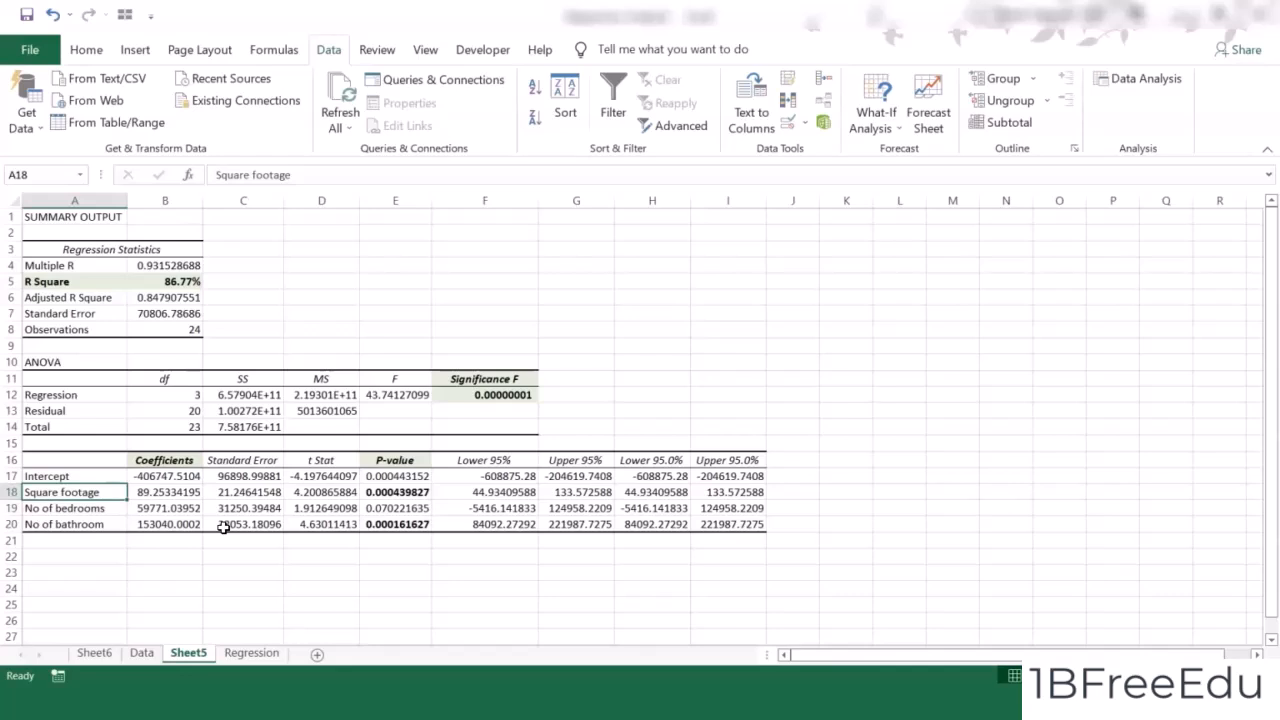
click(180, 494)
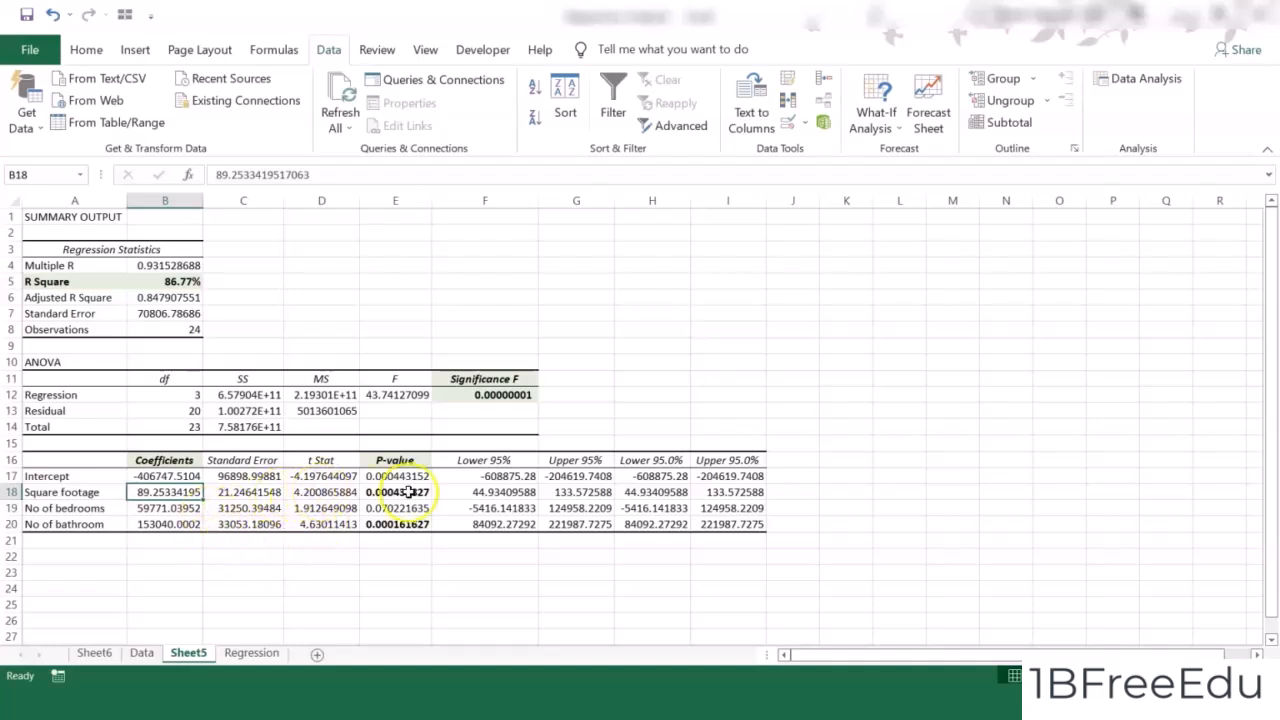
click(80, 524)
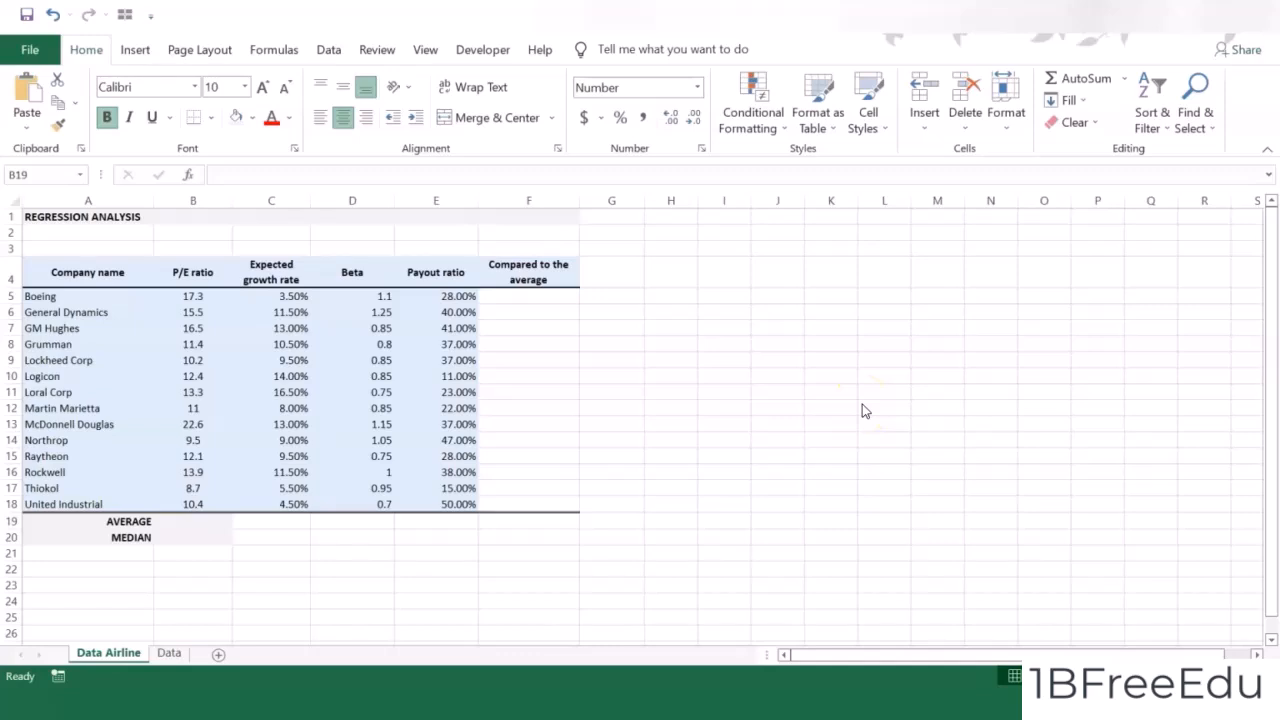
Review the P/E ratio, Beta and Payout ratio columns and the median P/E in the Data Airline company table
click(190, 270)
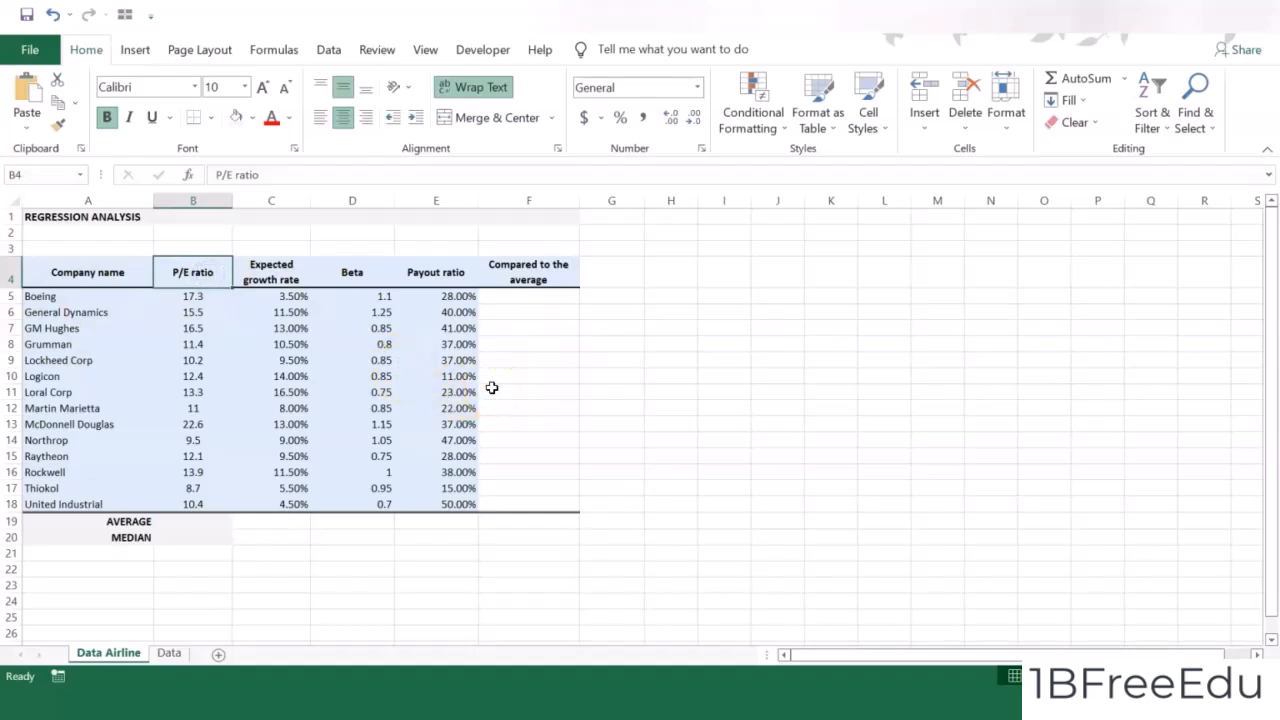
click(468, 378)
click(450, 270)
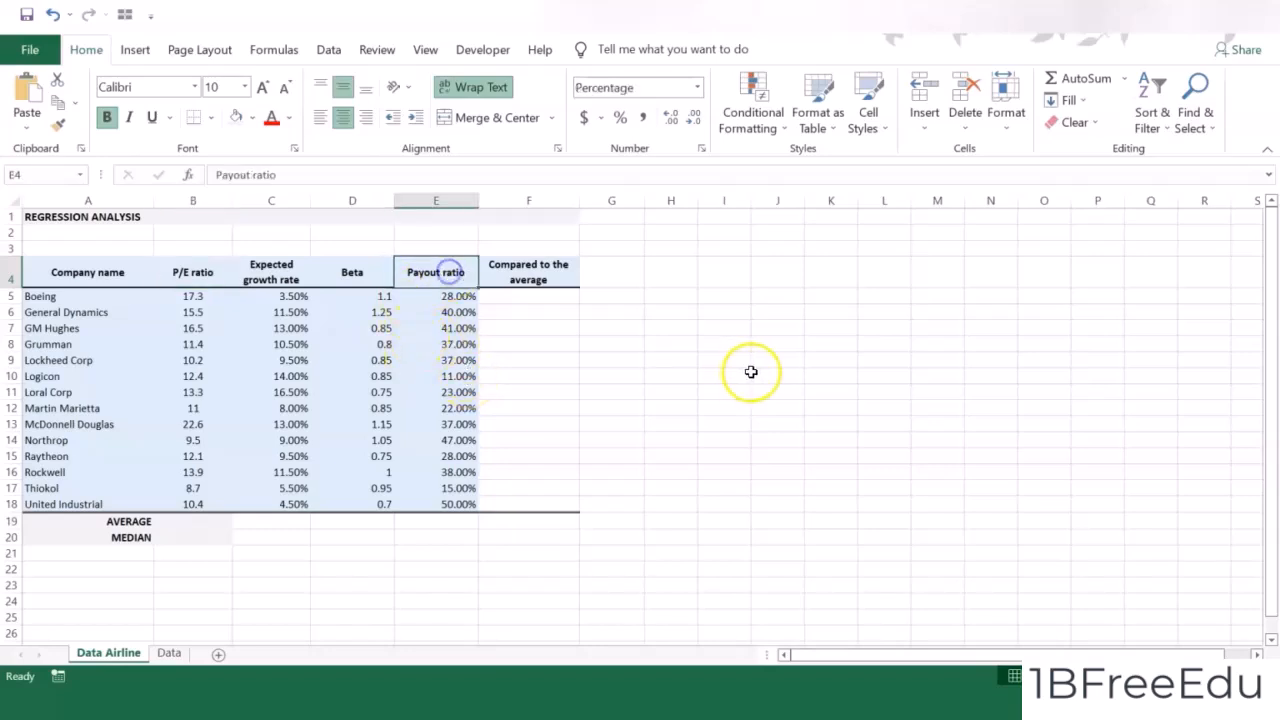
click(824, 361)
click(682, 258)
click(357, 274)
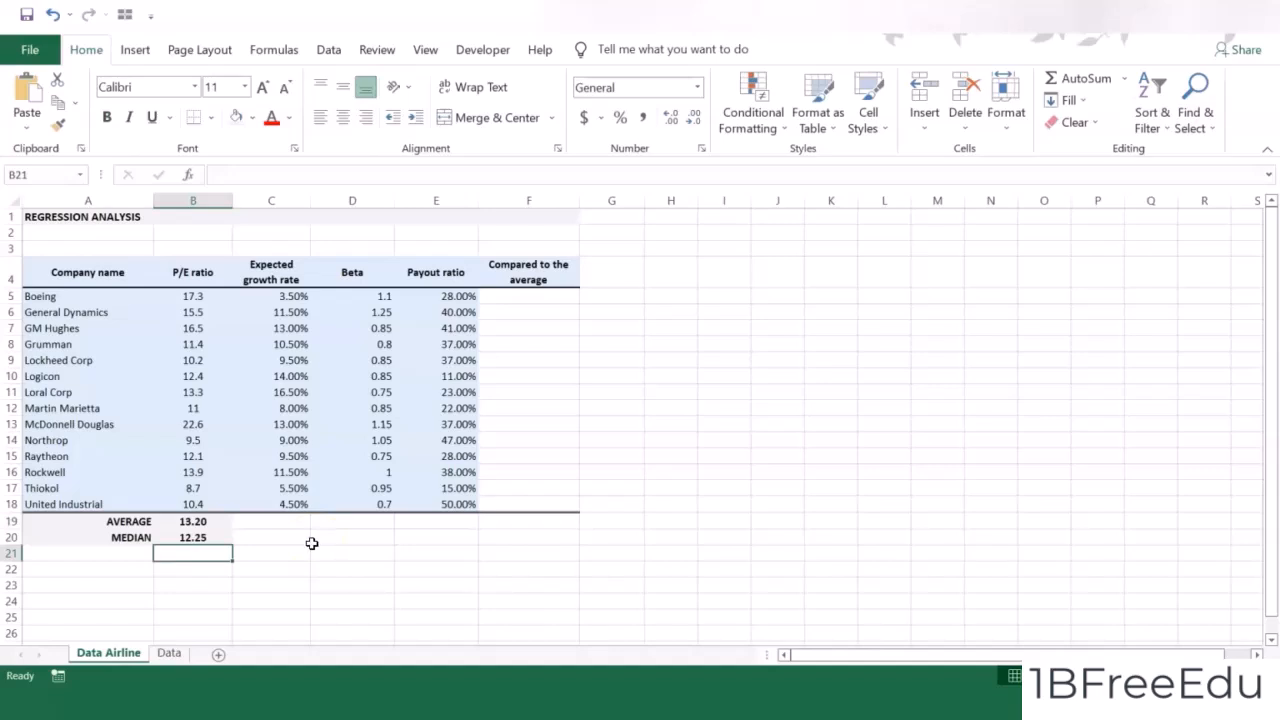
click(218, 537)
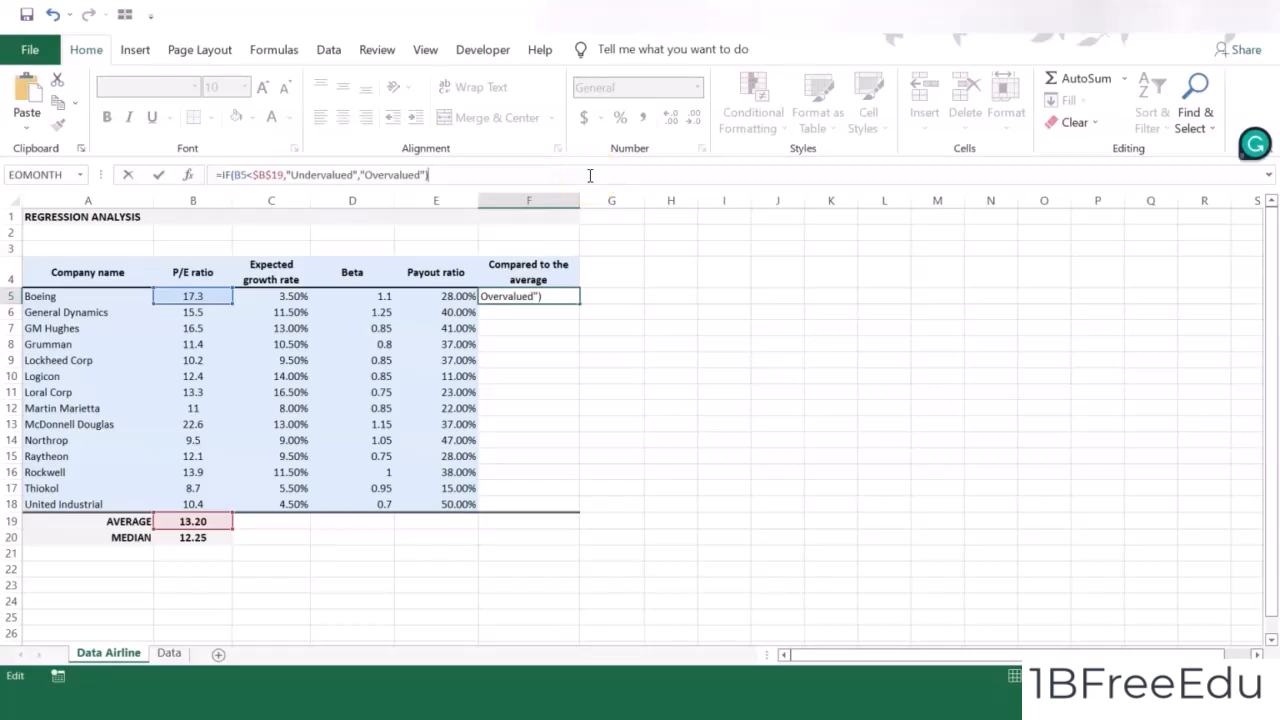
Enter =IF(B5<$B$19,"Undervalued","Overvalued") in F5 and fill it down to F18 in the Compared to the average column
key(Return)
click(514, 296)
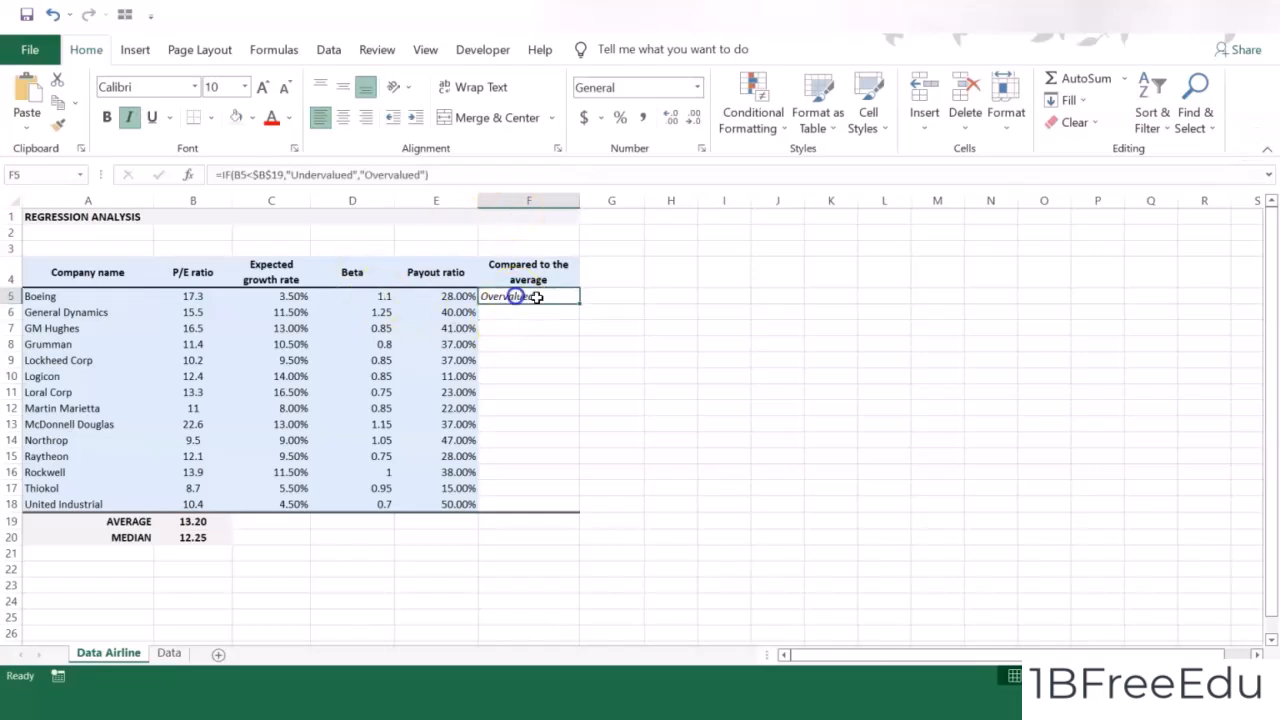
drag(579, 316, 570, 508)
Highlight cells containing "Overvalued" in F5:F18 with Green Fill with Dark Green Text using conditional formatting
click(755, 120)
mouse_move(810, 163)
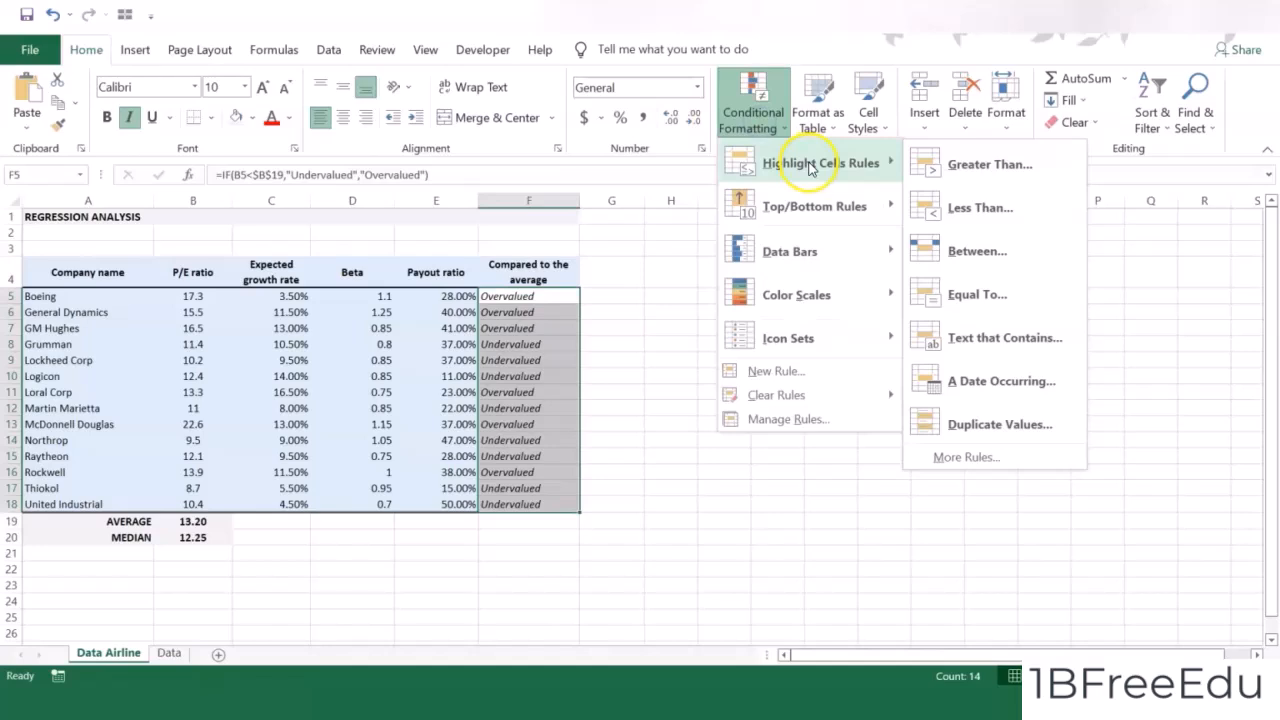
click(986, 337)
text(Over)
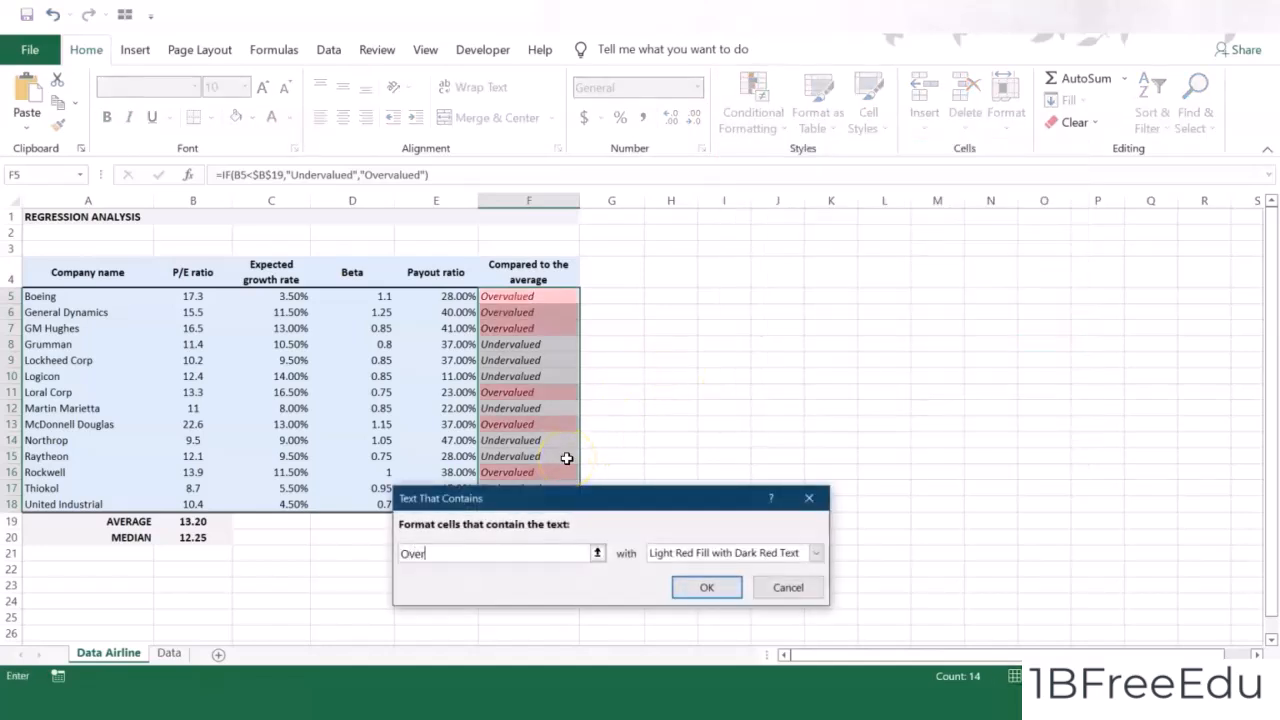
text(valued)
click(680, 553)
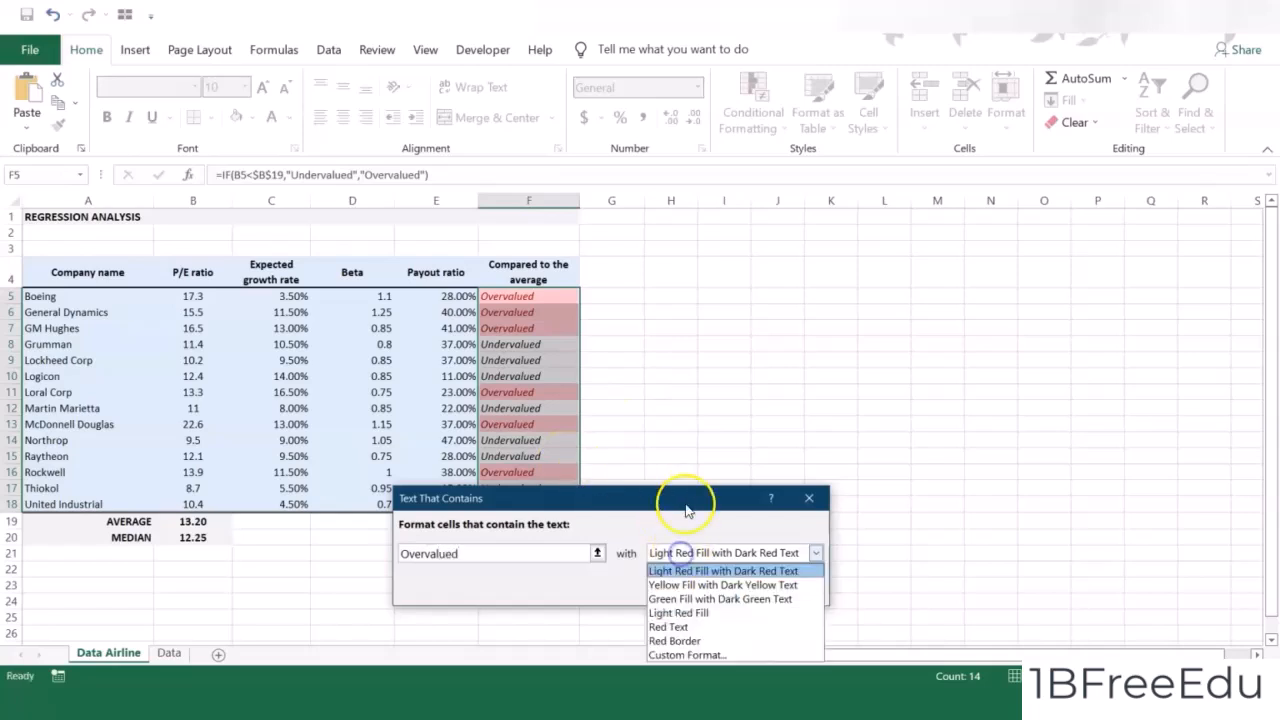
click(688, 598)
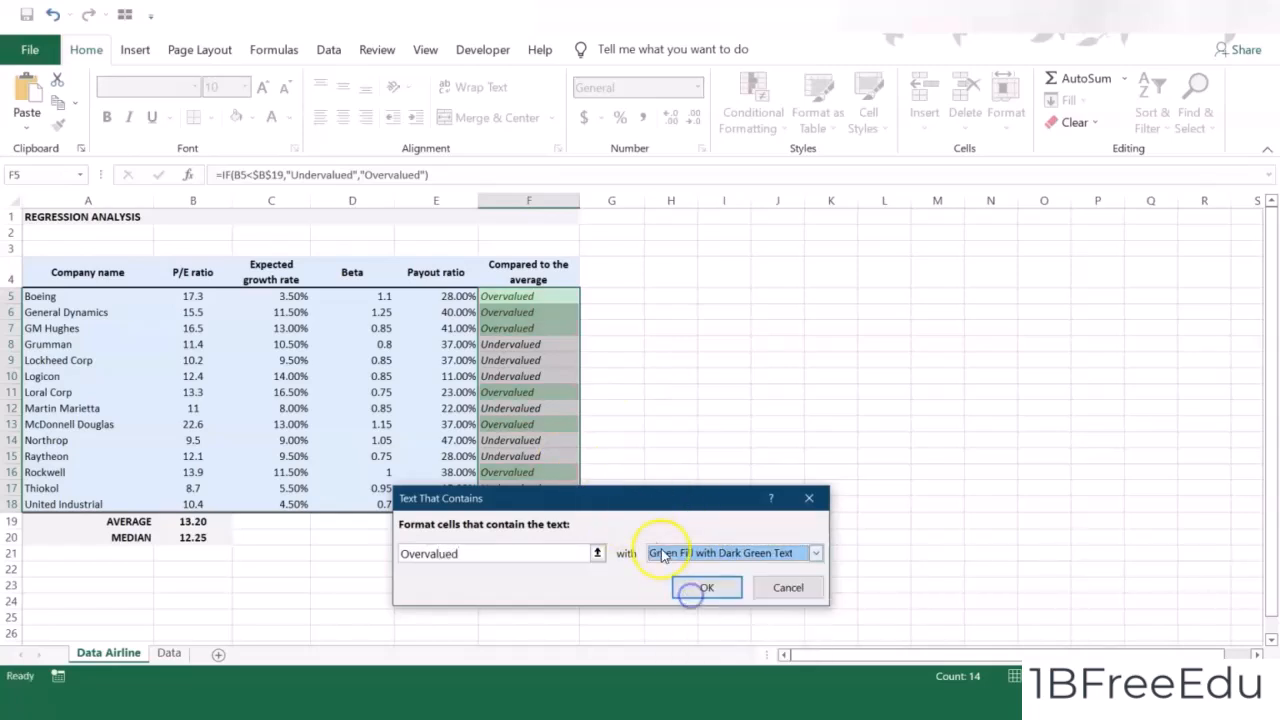
click(697, 588)
Add a conditional formatting rule to F5:F18 giving cells containing "Undervalued" Light Red Fill with Dark Red Text
click(752, 110)
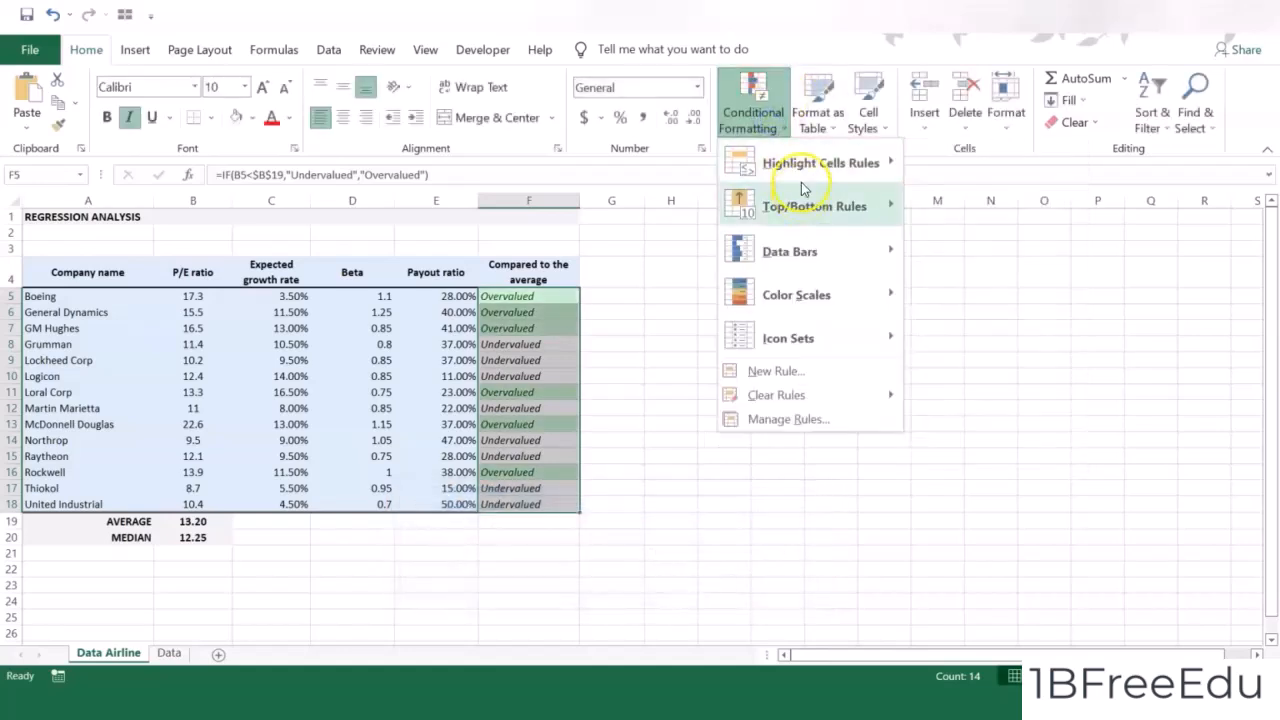
mouse_move(812, 163)
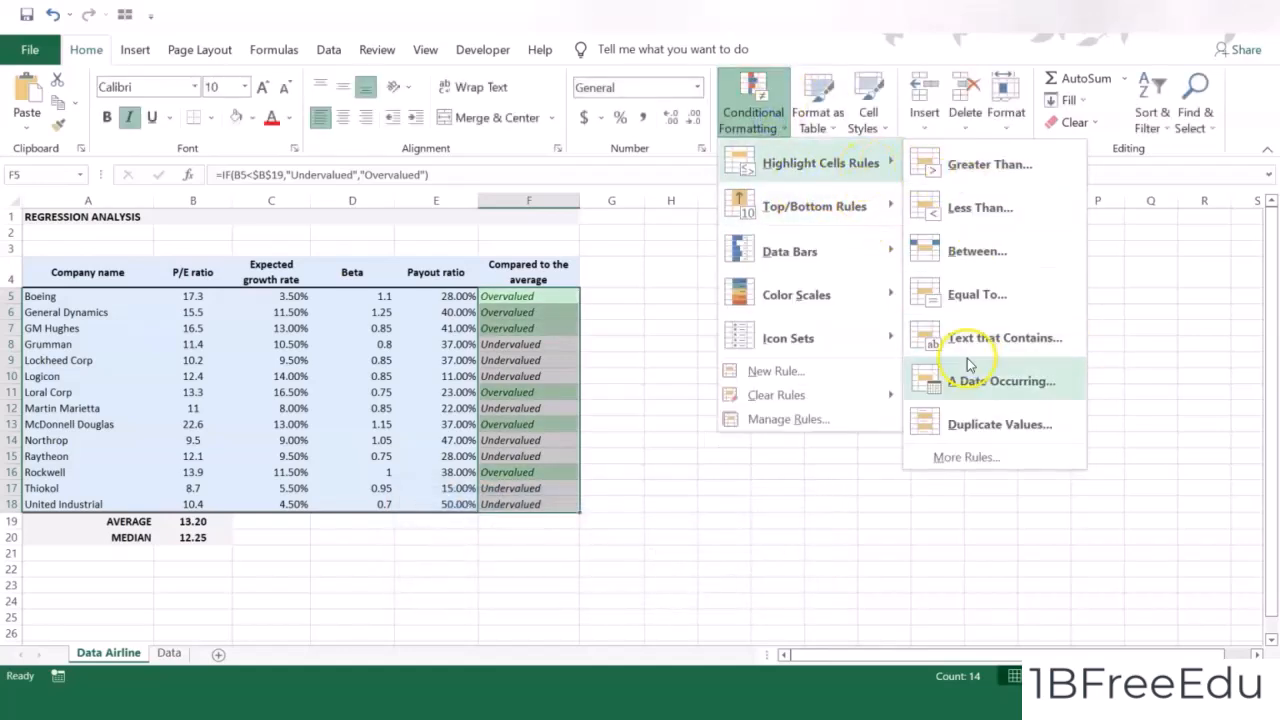
click(957, 335)
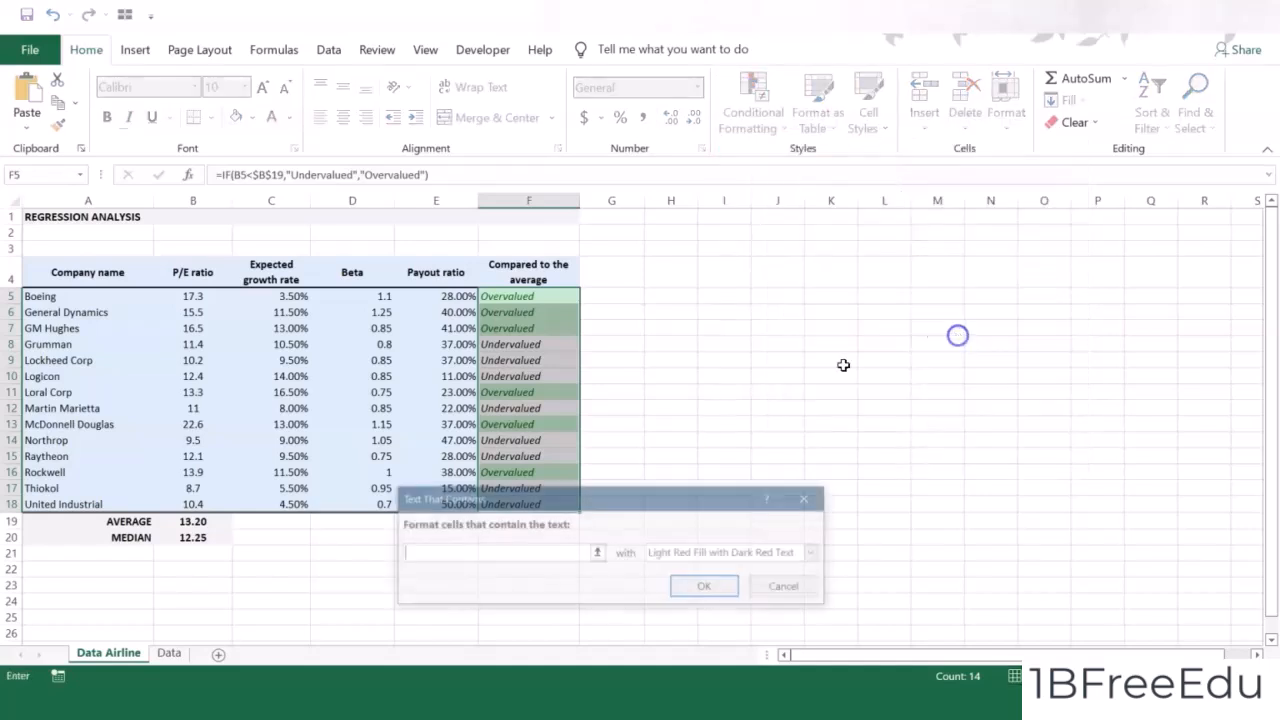
text(U)
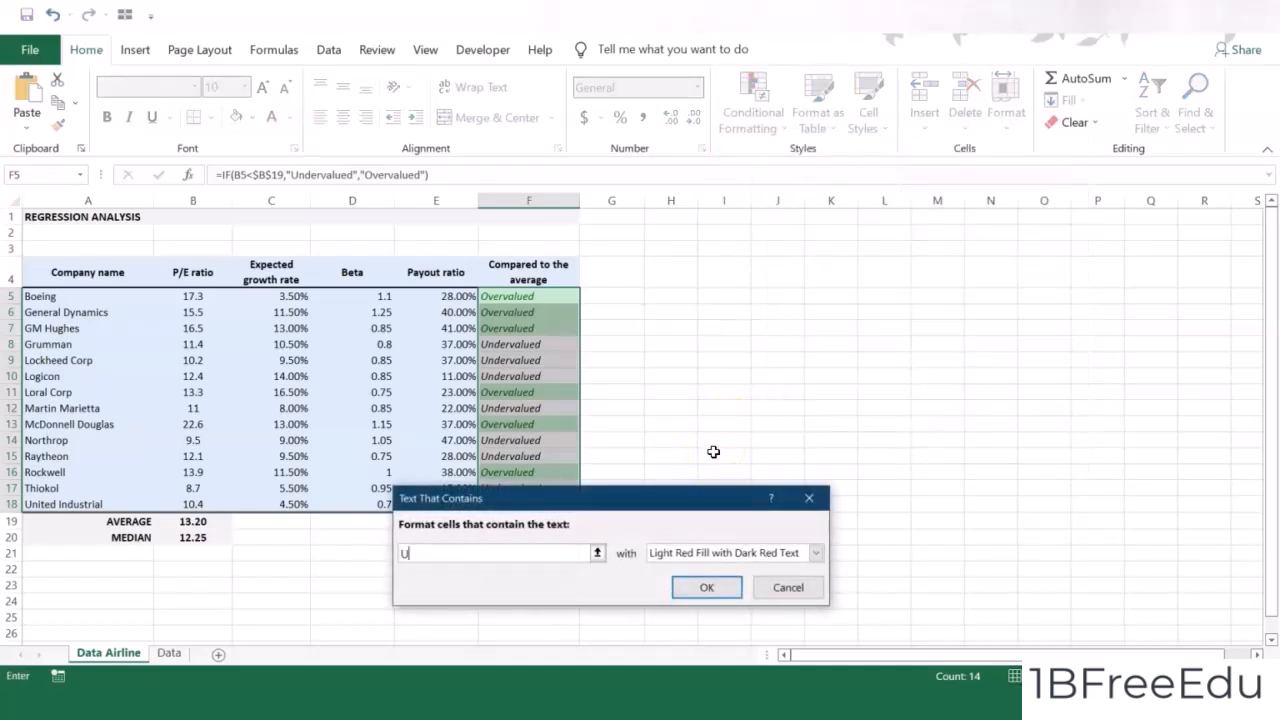
text(ndervalued)
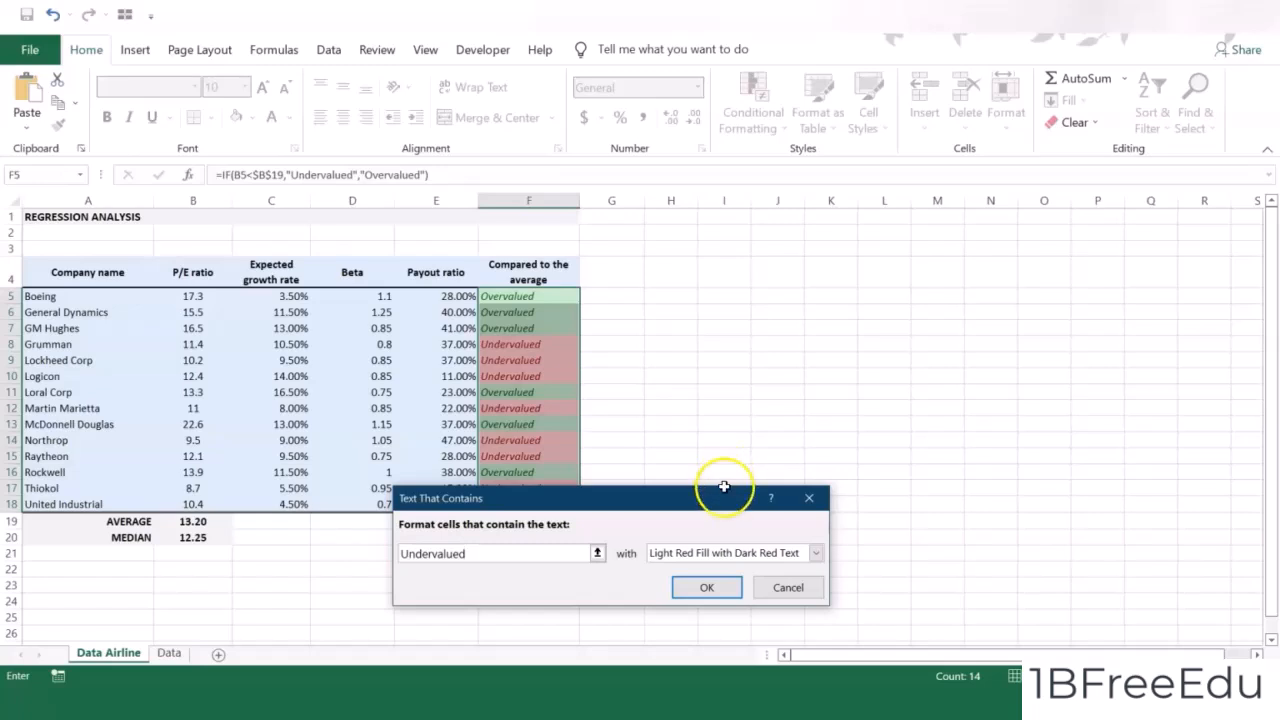
click(726, 552)
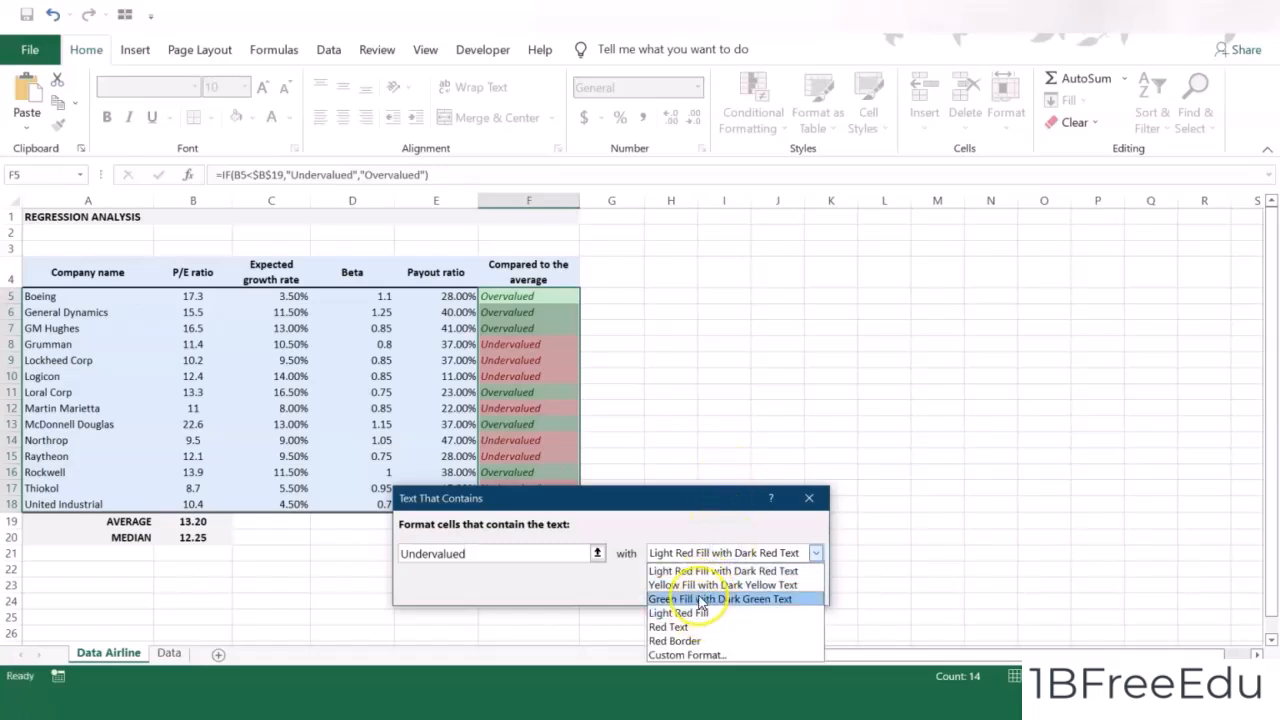
click(690, 570)
click(704, 587)
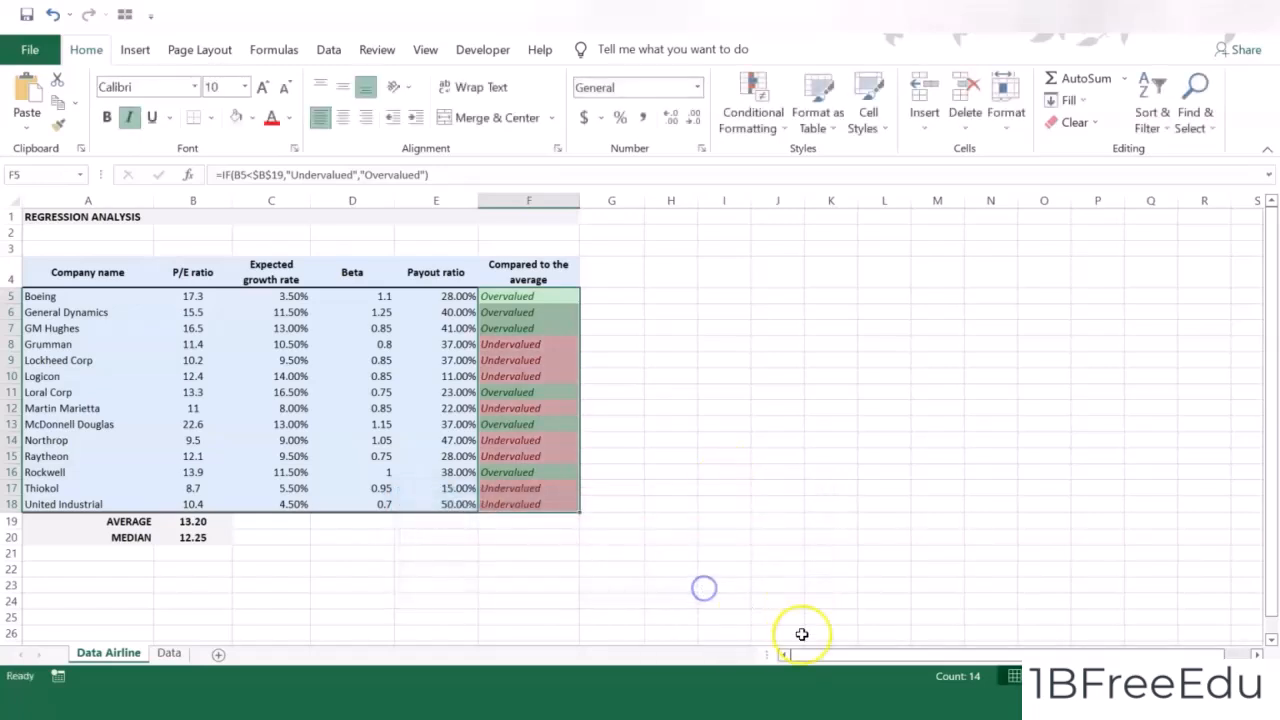
Review the IF formula in F5 that compares Boeing's P/E ratio with the average in B19
click(530, 180)
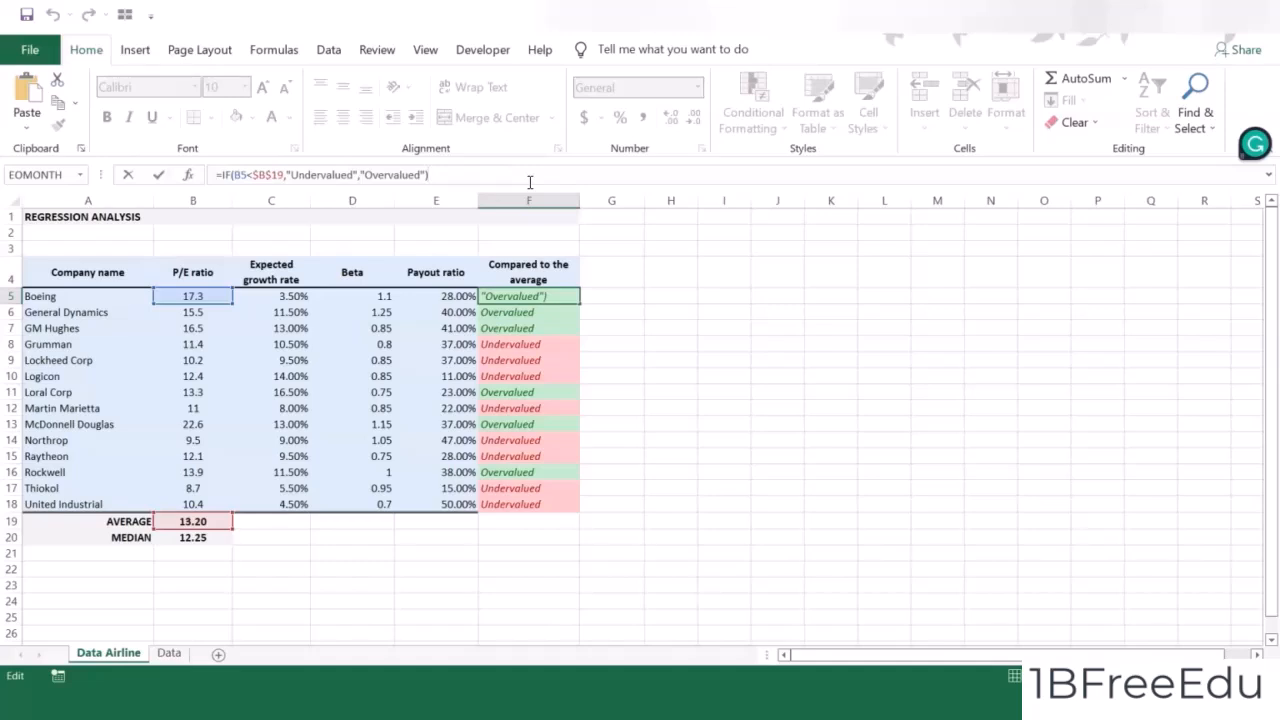
key(Return)
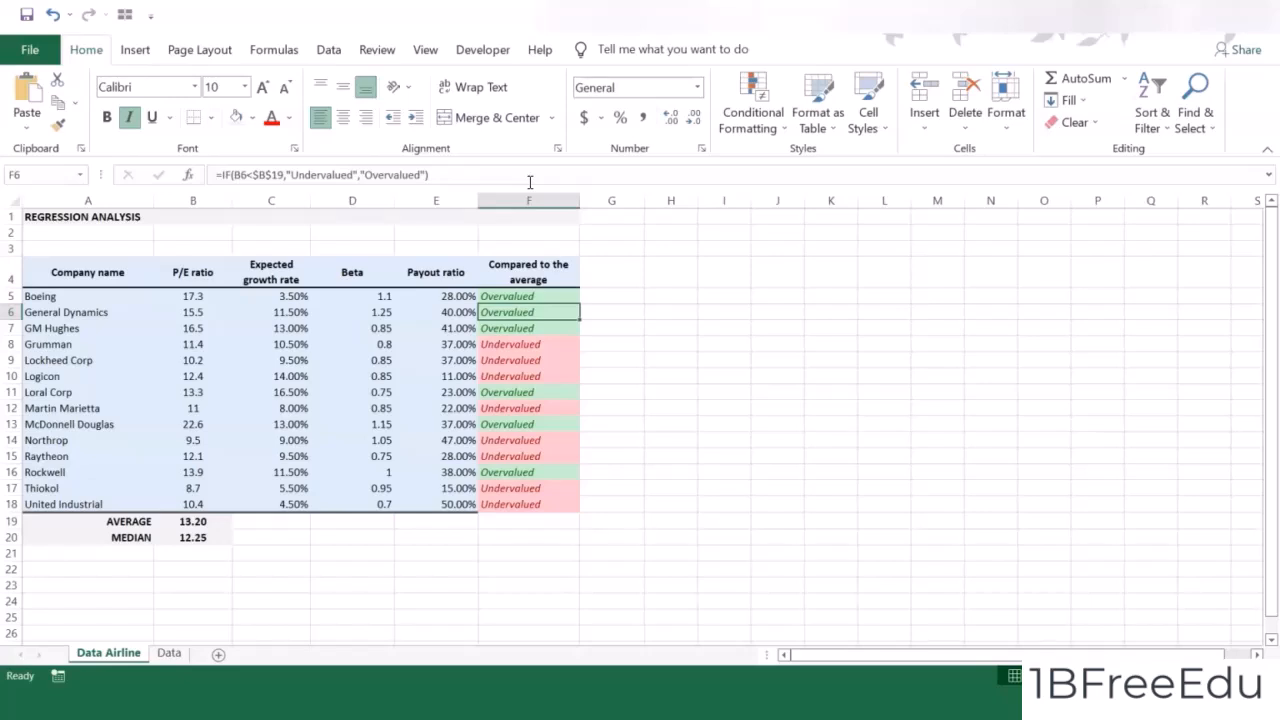
click(611, 343)
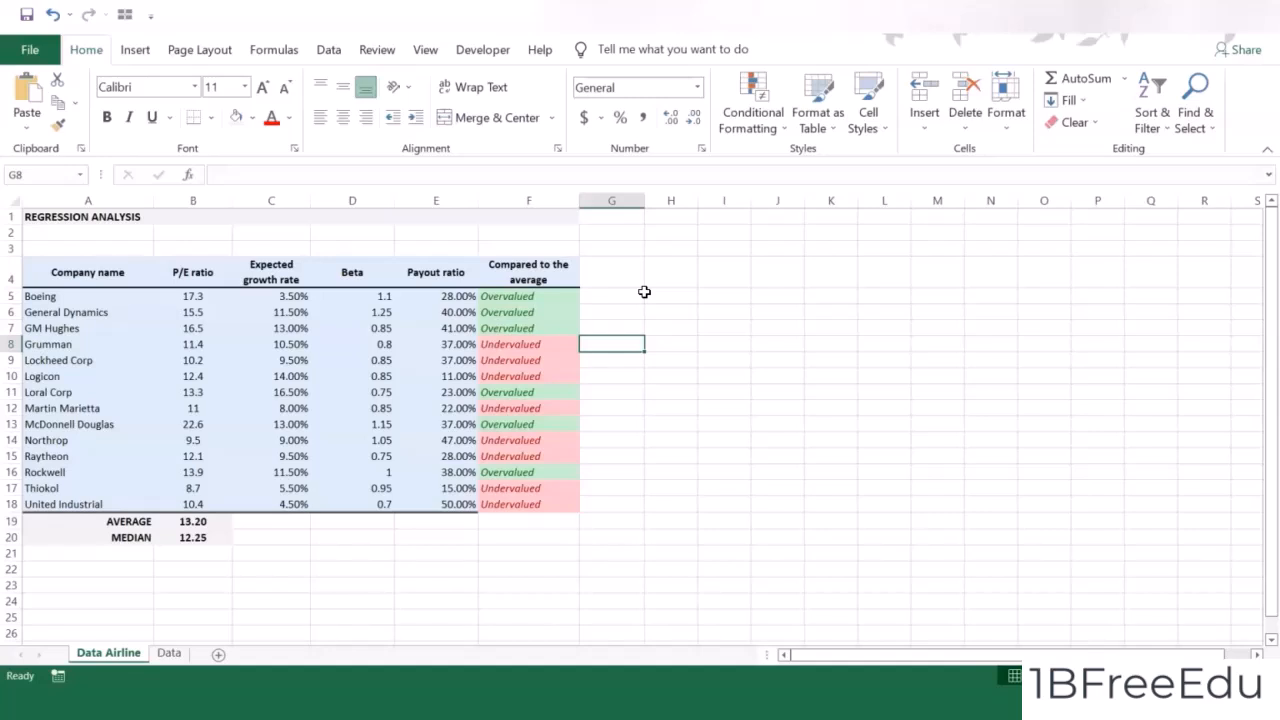
Run a Regression analysis with Y range $B$4:$B$18 and X range $C$4:$E$18, sending the output to $A$23 on the same sheet
click(644, 291)
click(329, 49)
click(1128, 80)
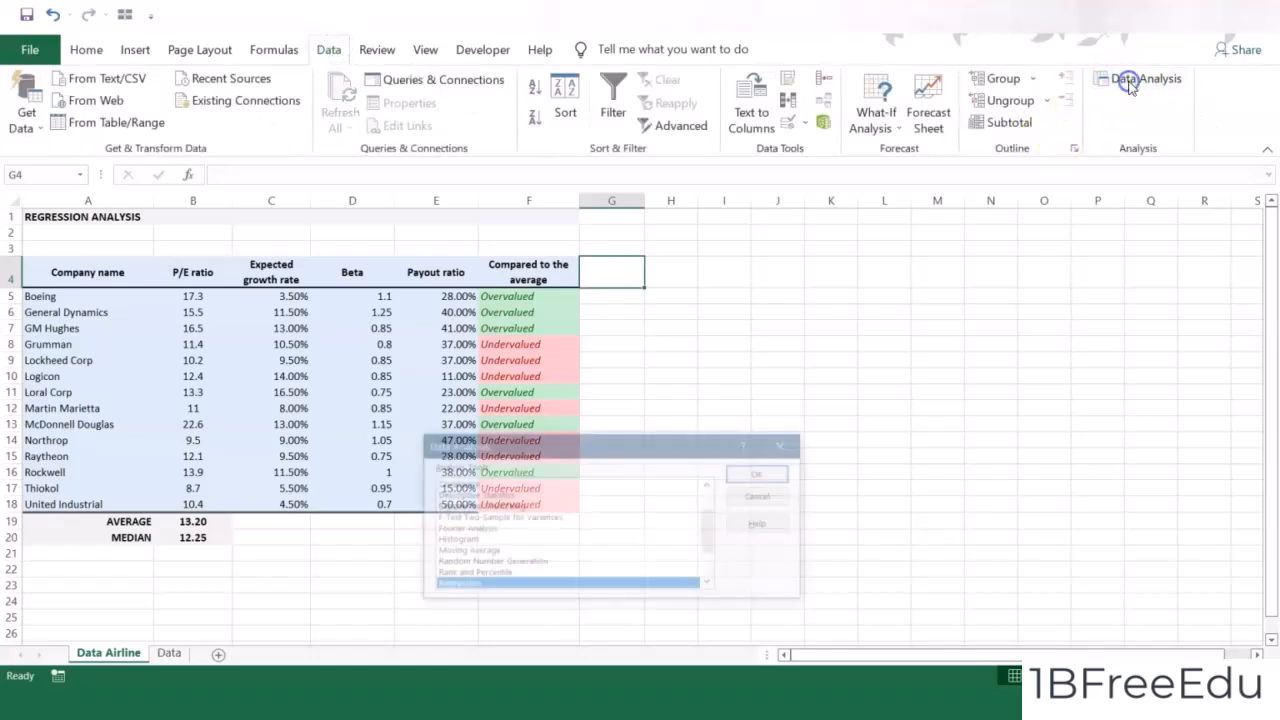
click(762, 474)
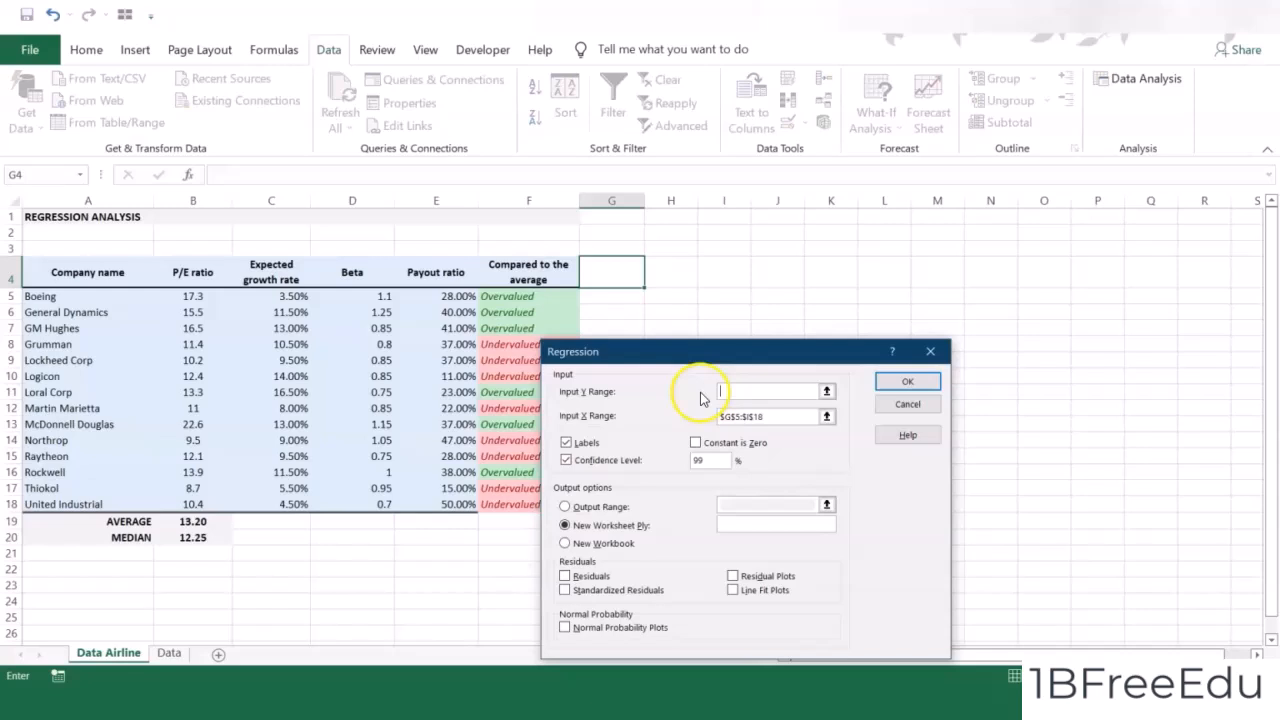
drag(193, 270, 194, 504)
drag(785, 416, 693, 420)
key(BackSpace)
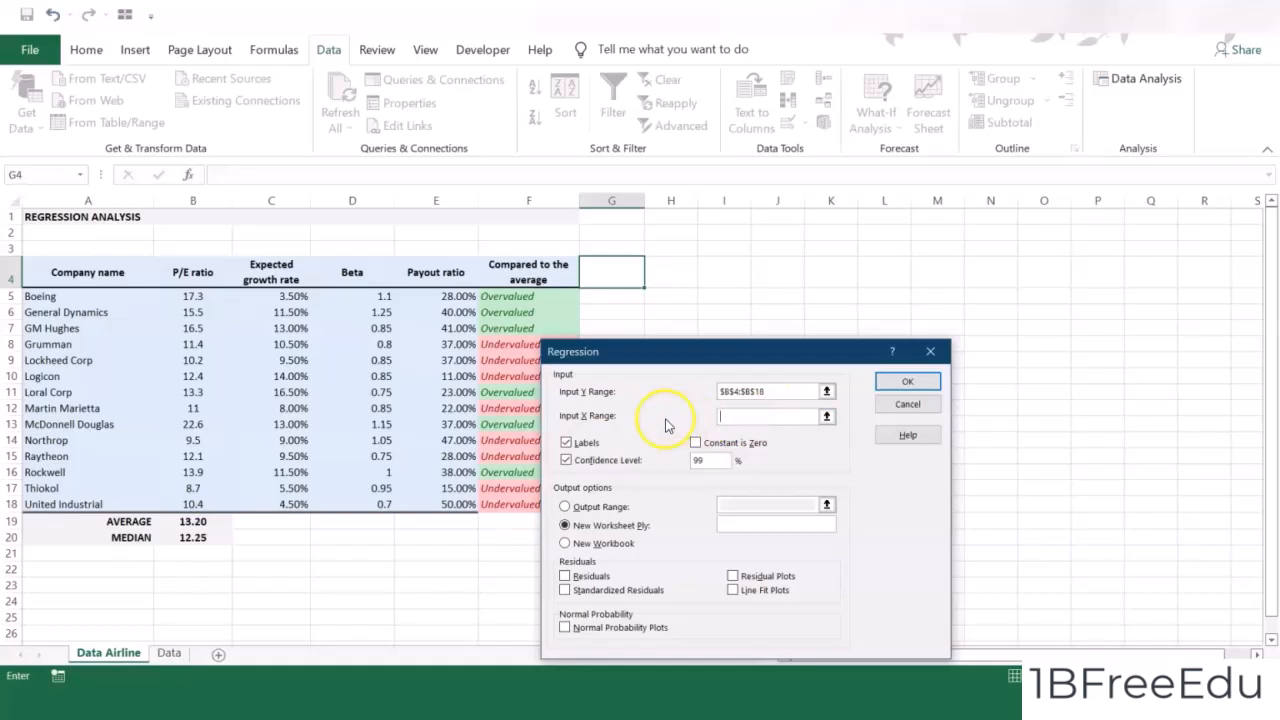
drag(290, 280, 455, 508)
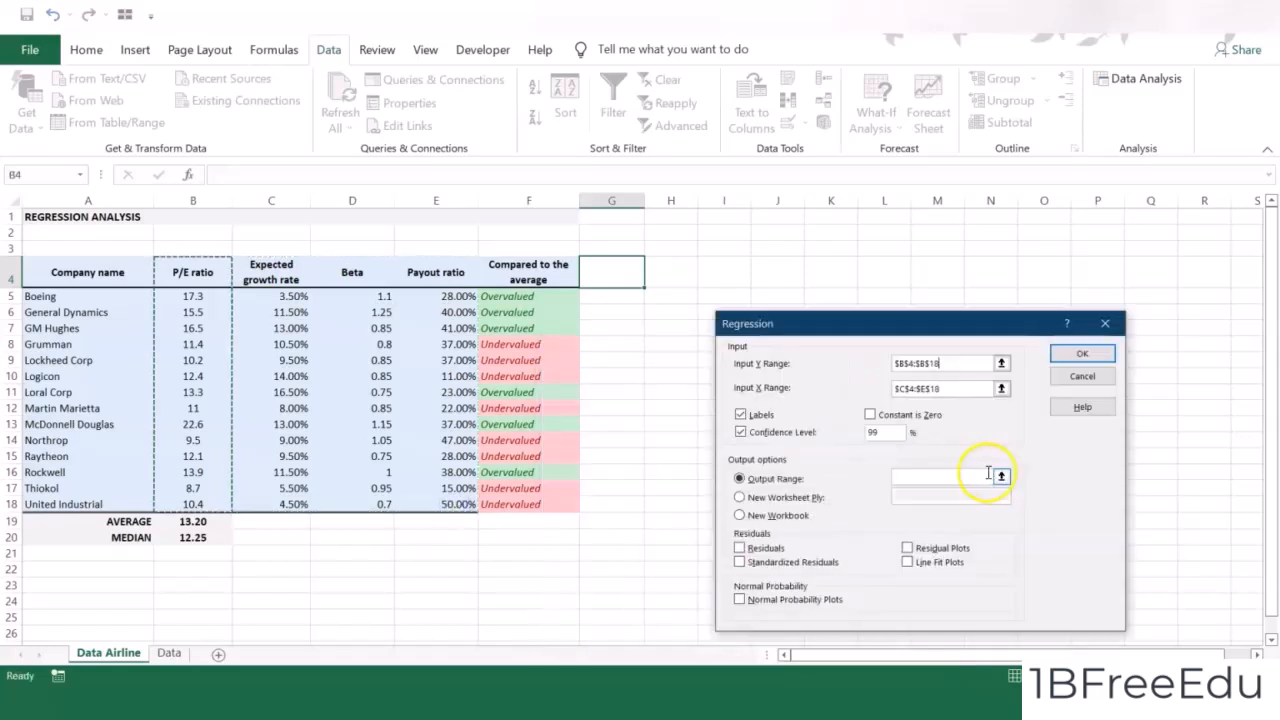
click(962, 472)
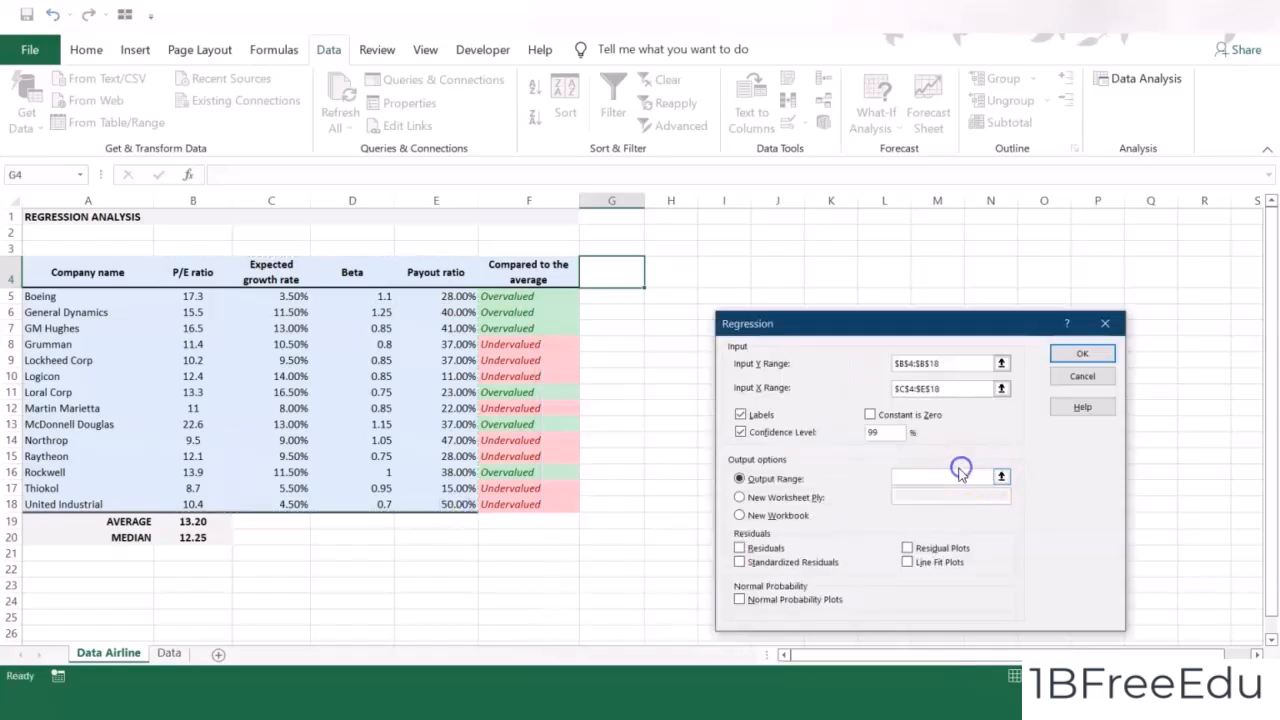
click(117, 592)
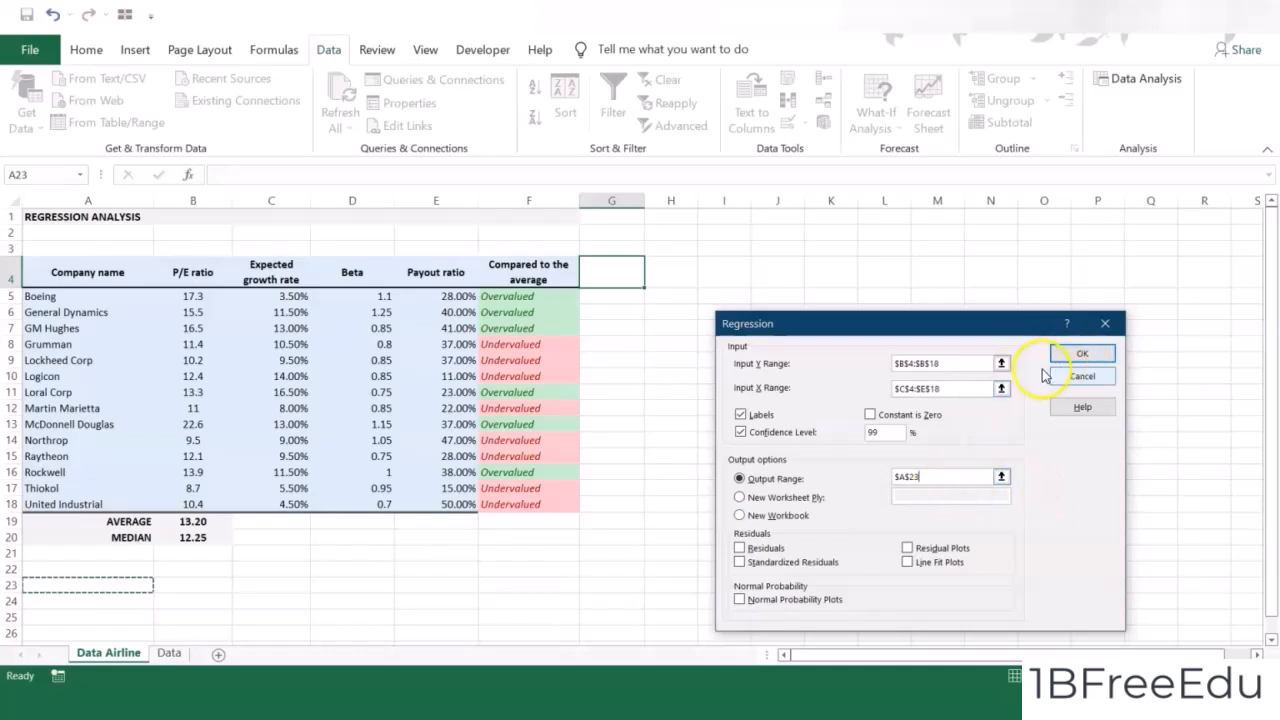
click(1086, 355)
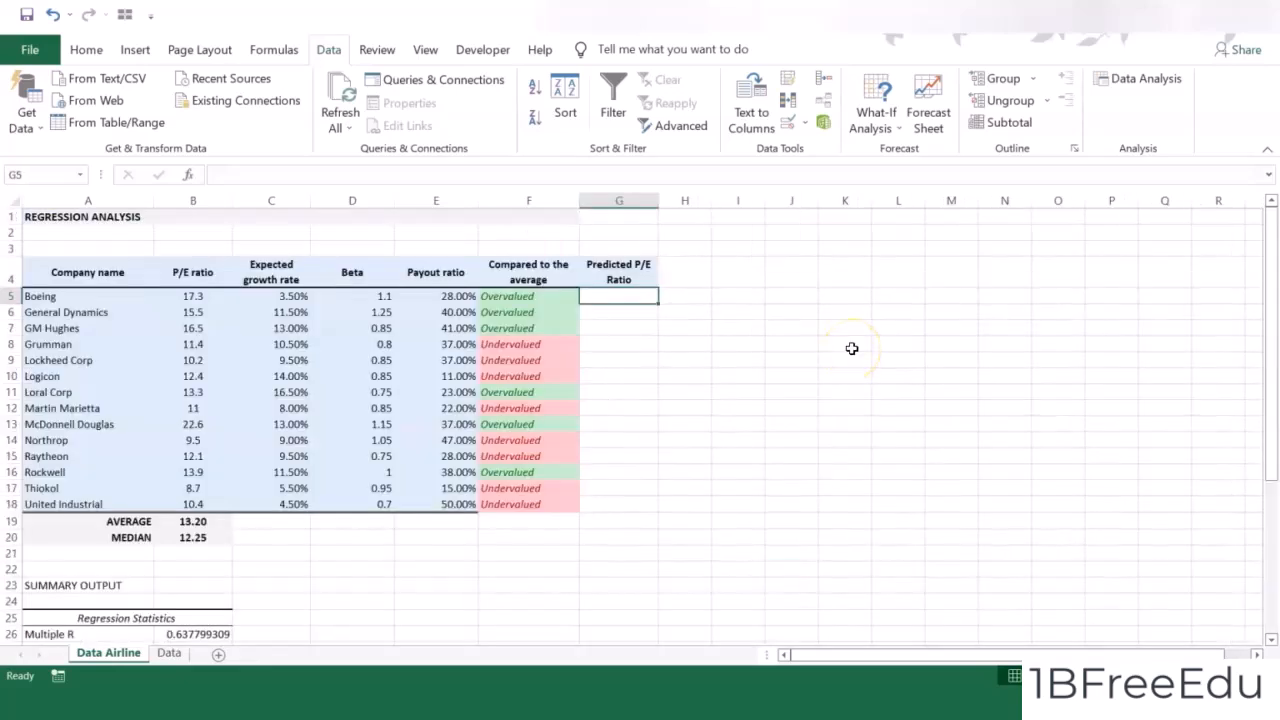
Start the Predicted P/E Ratio formula in G5 with an absolute reference to the intercept coefficient, +$B$39+
text(+)
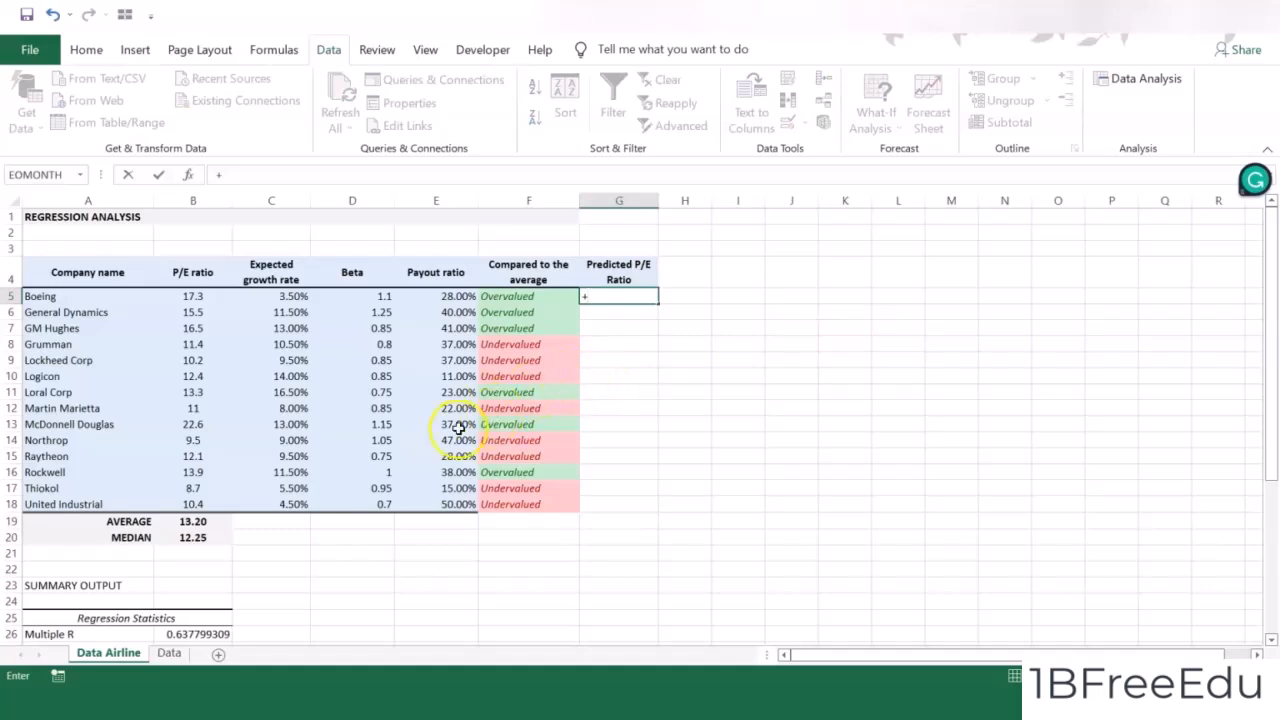
scroll(414, 440, down, 5)
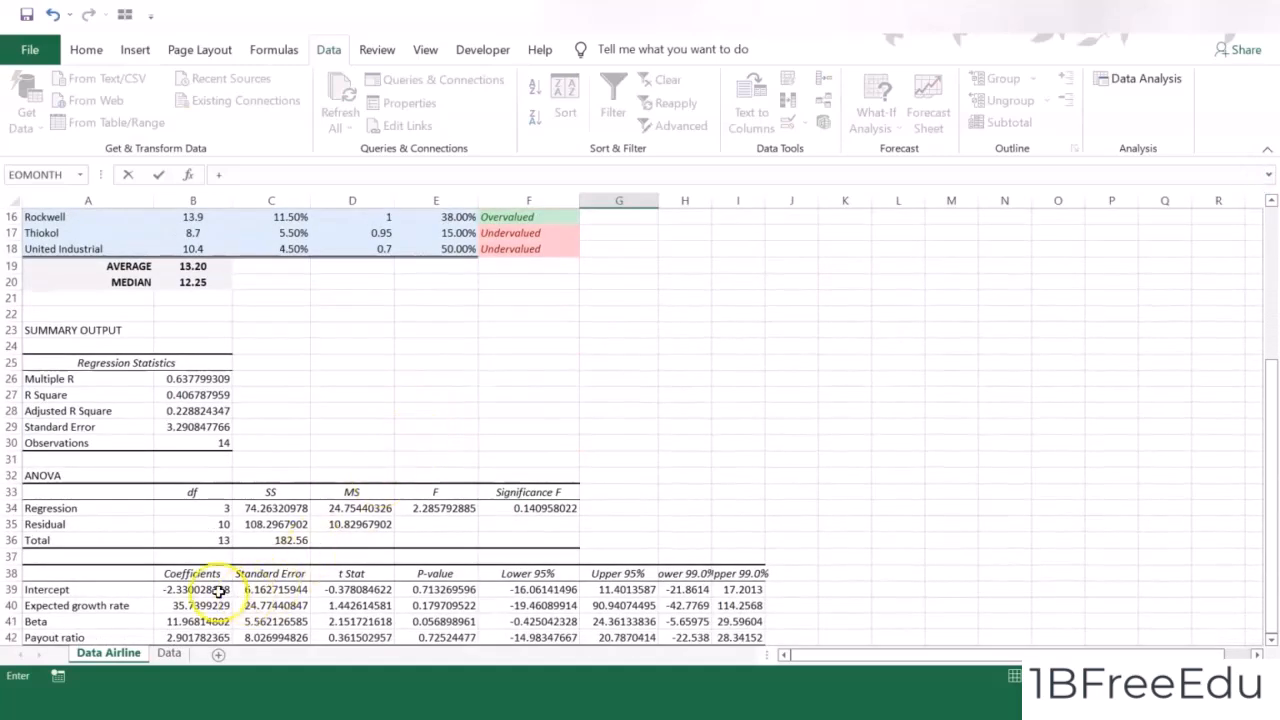
click(208, 590)
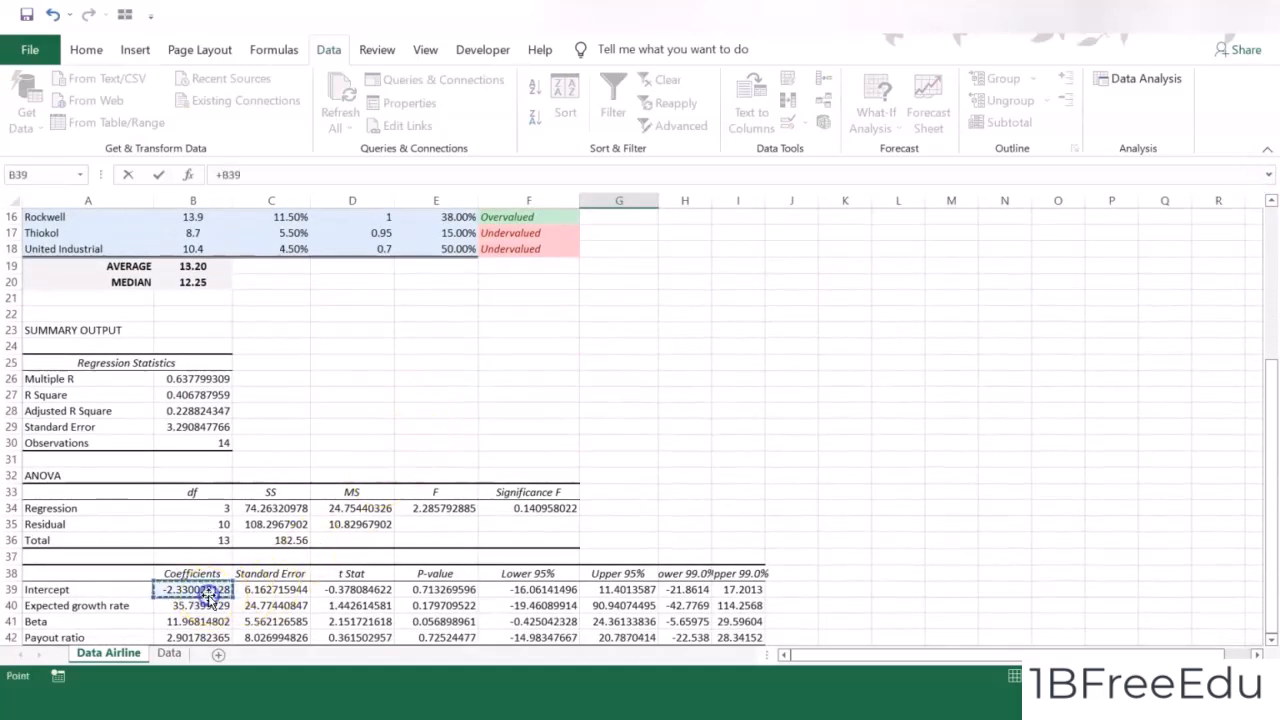
click(232, 177)
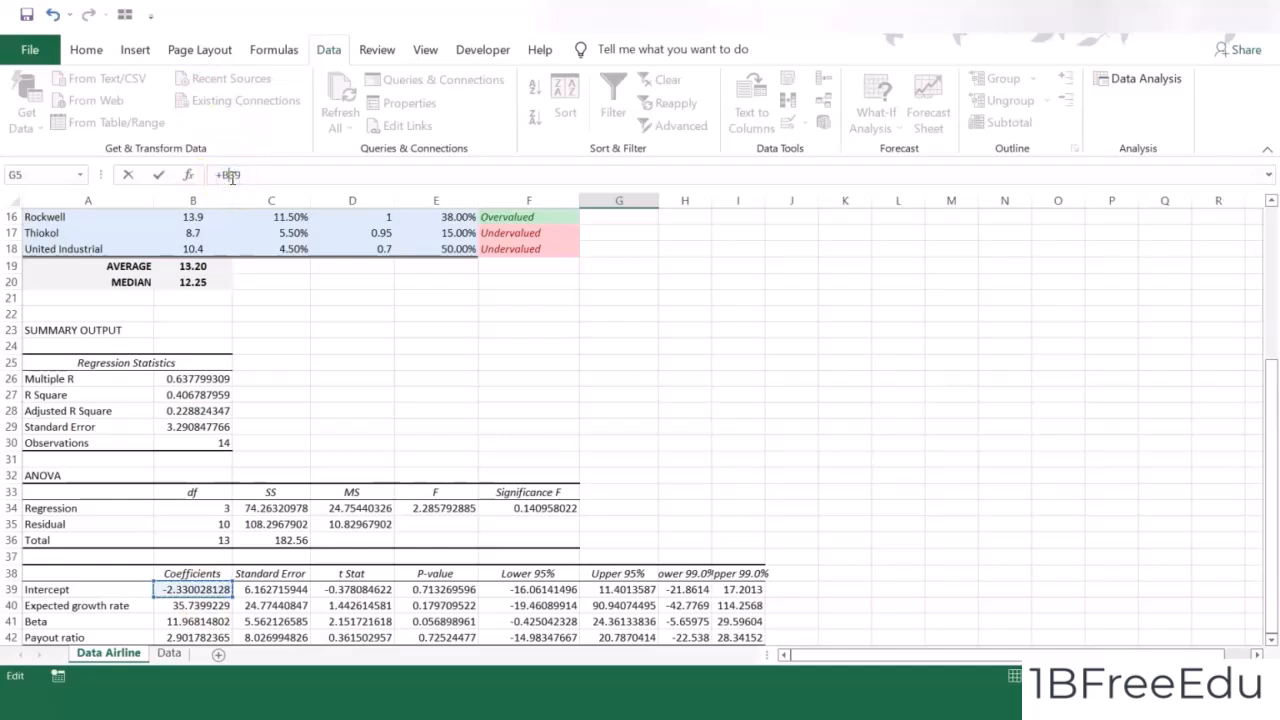
text($B$39+)
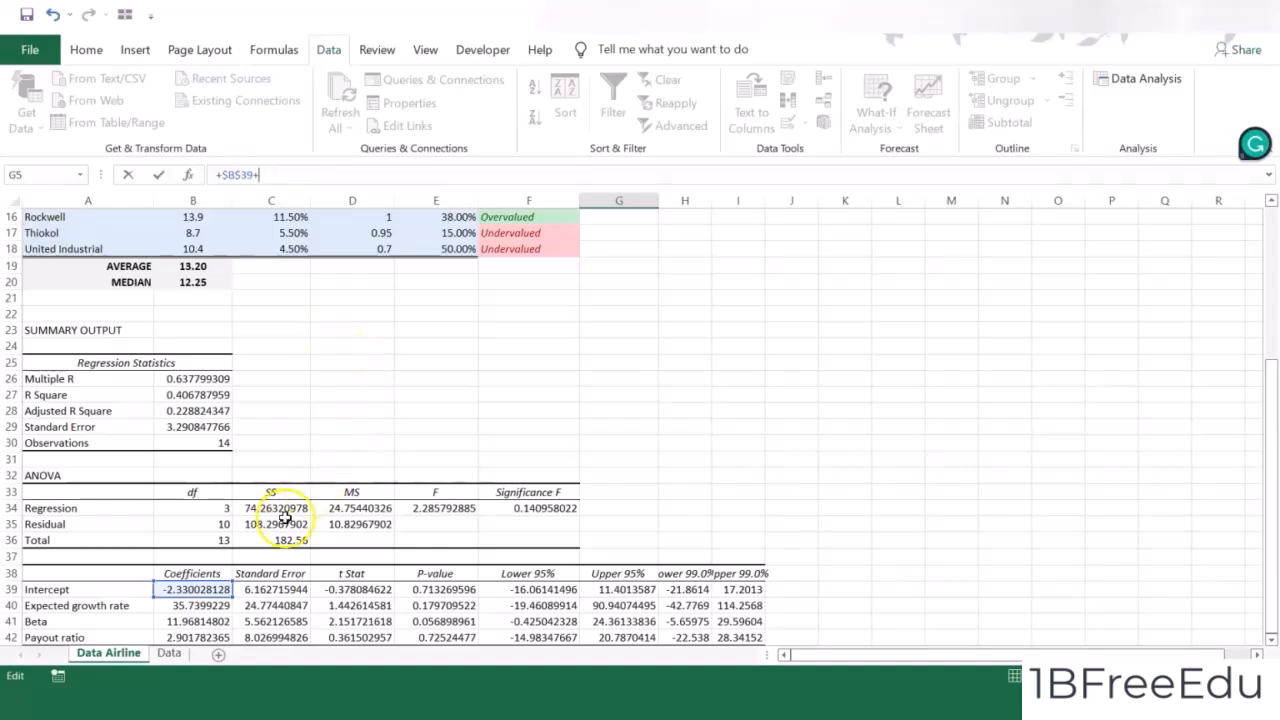
Extend the G5 formula with the expected growth rate coefficient multiplied by Boeing's growth rate, $B$40*C5
scroll(230, 545, down, 1)
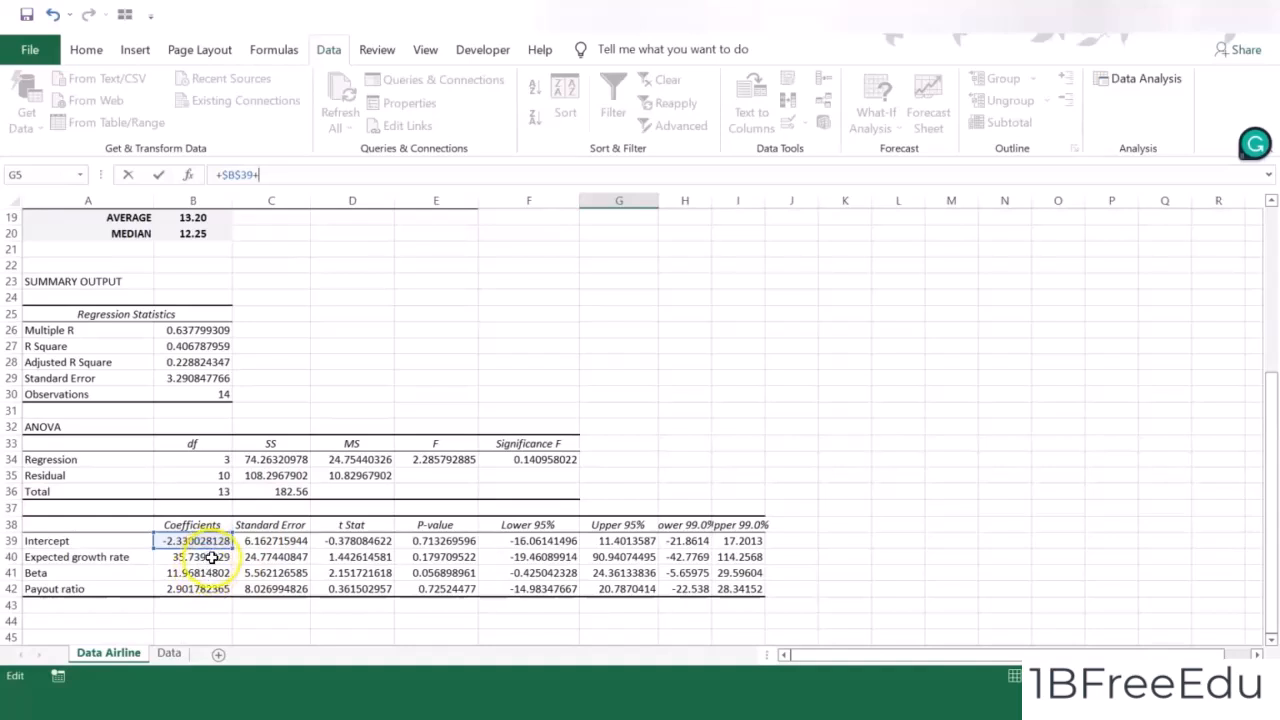
click(185, 556)
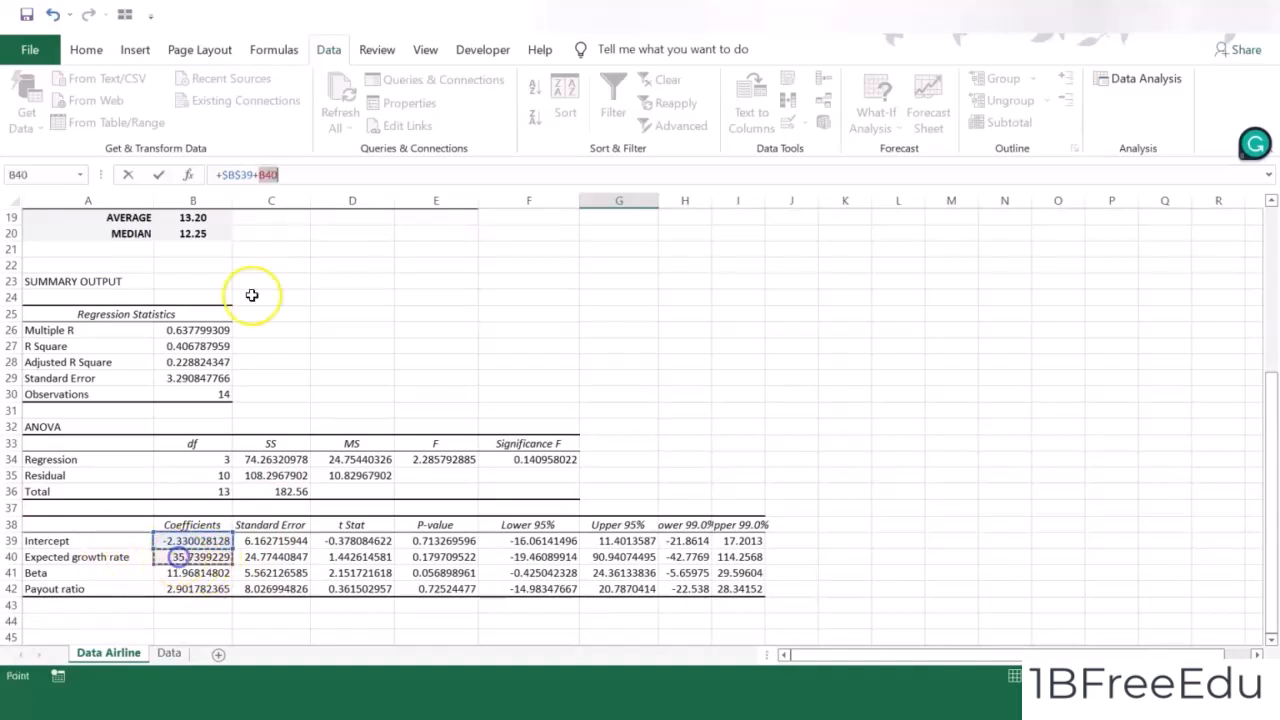
click(262, 176)
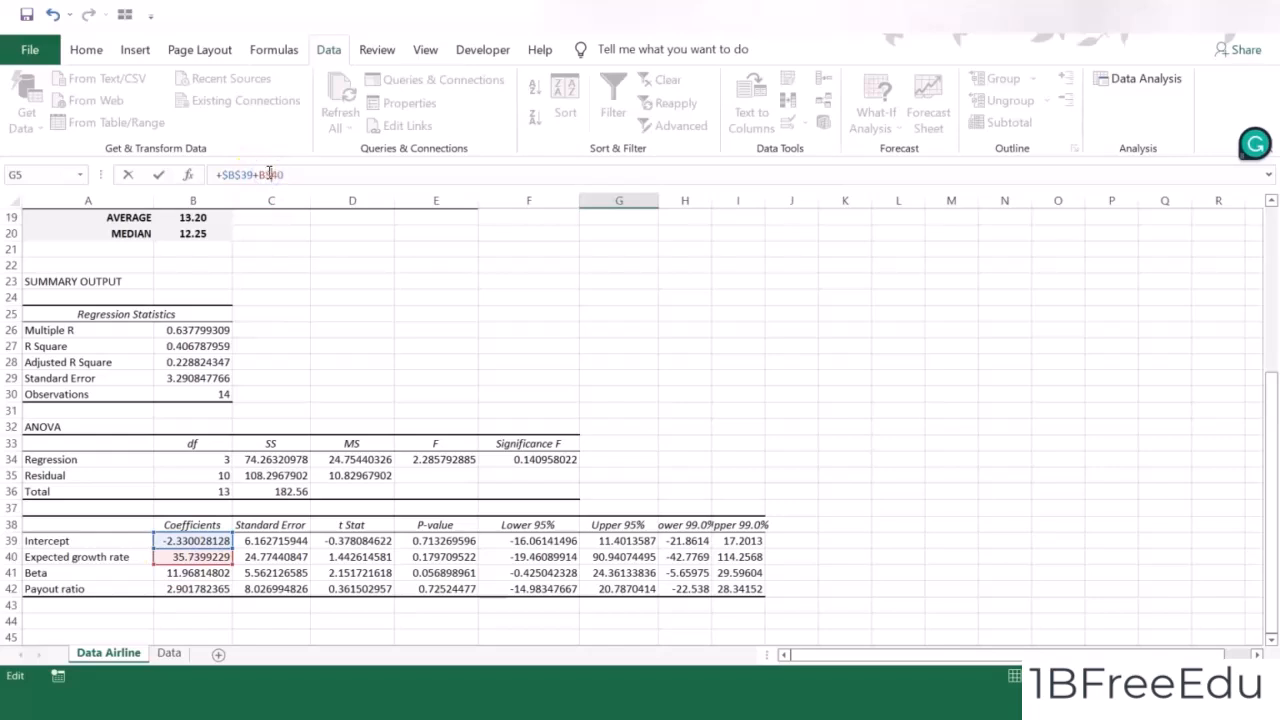
click(314, 170)
text(*)
scroll(378, 358, up, 6)
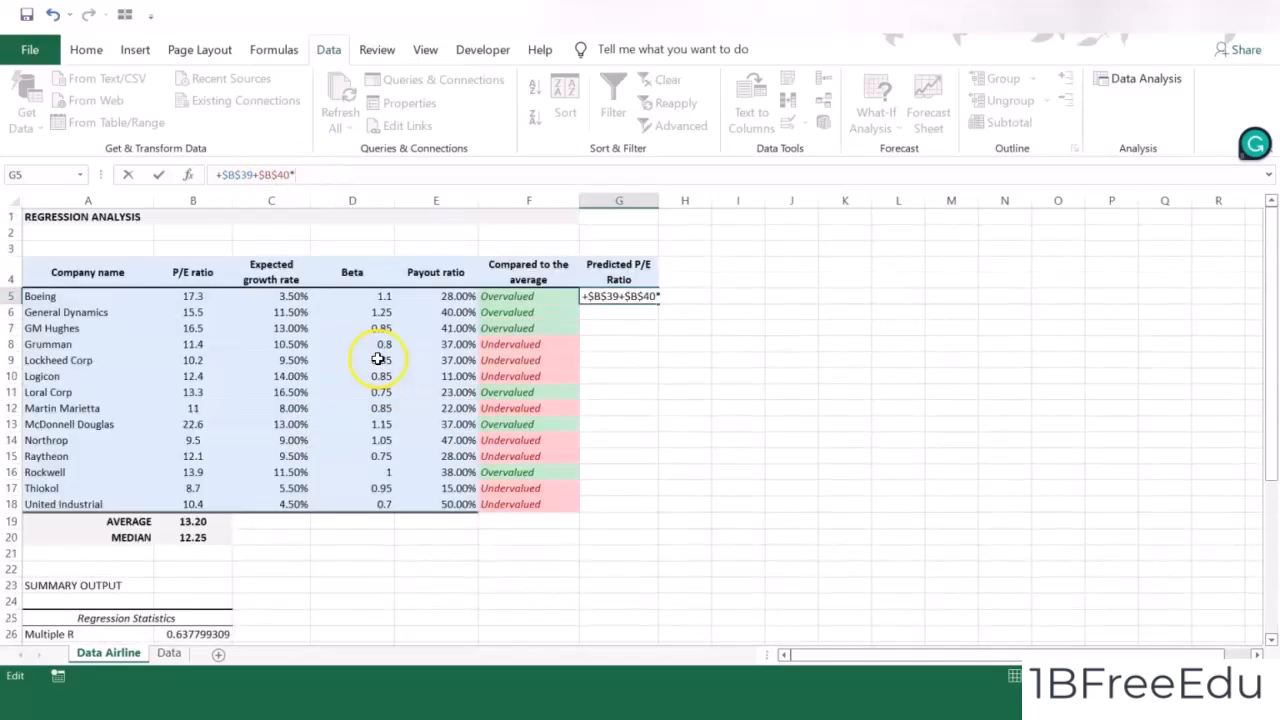
click(301, 297)
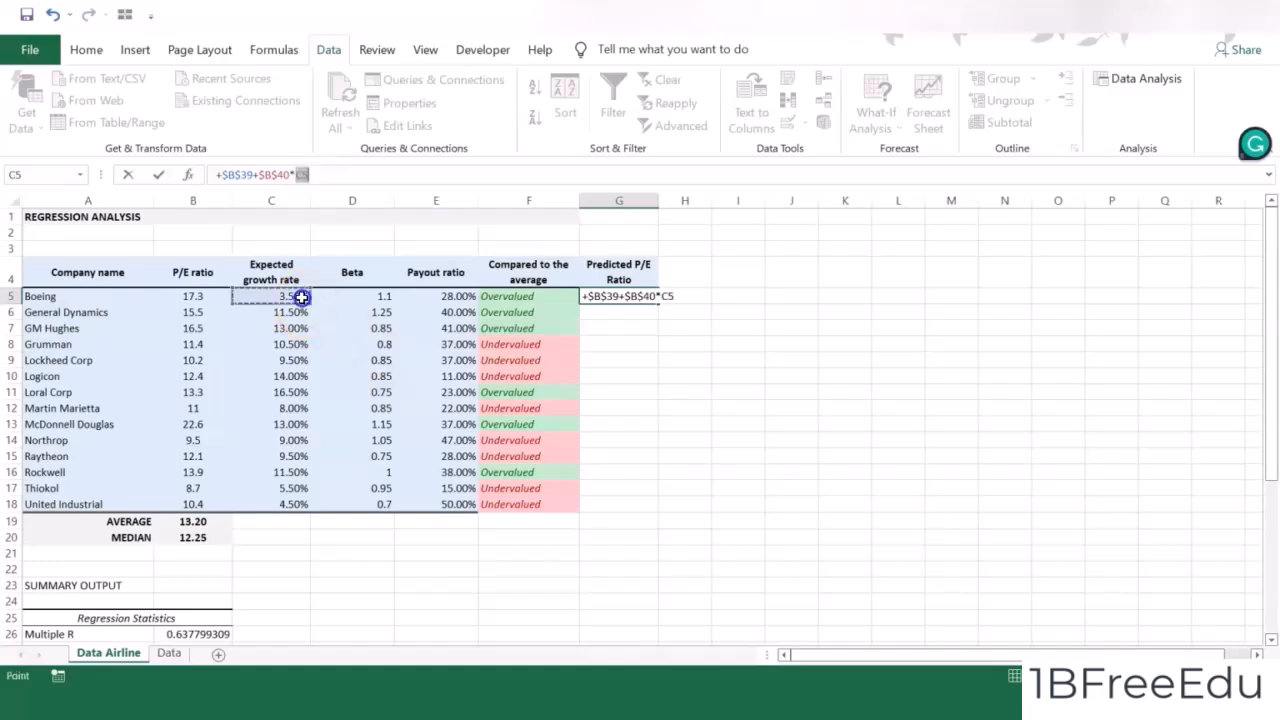
Extend the G5 formula with the absolute beta coefficient multiplied by Boeing's beta, +$B$41*D5
click(330, 174)
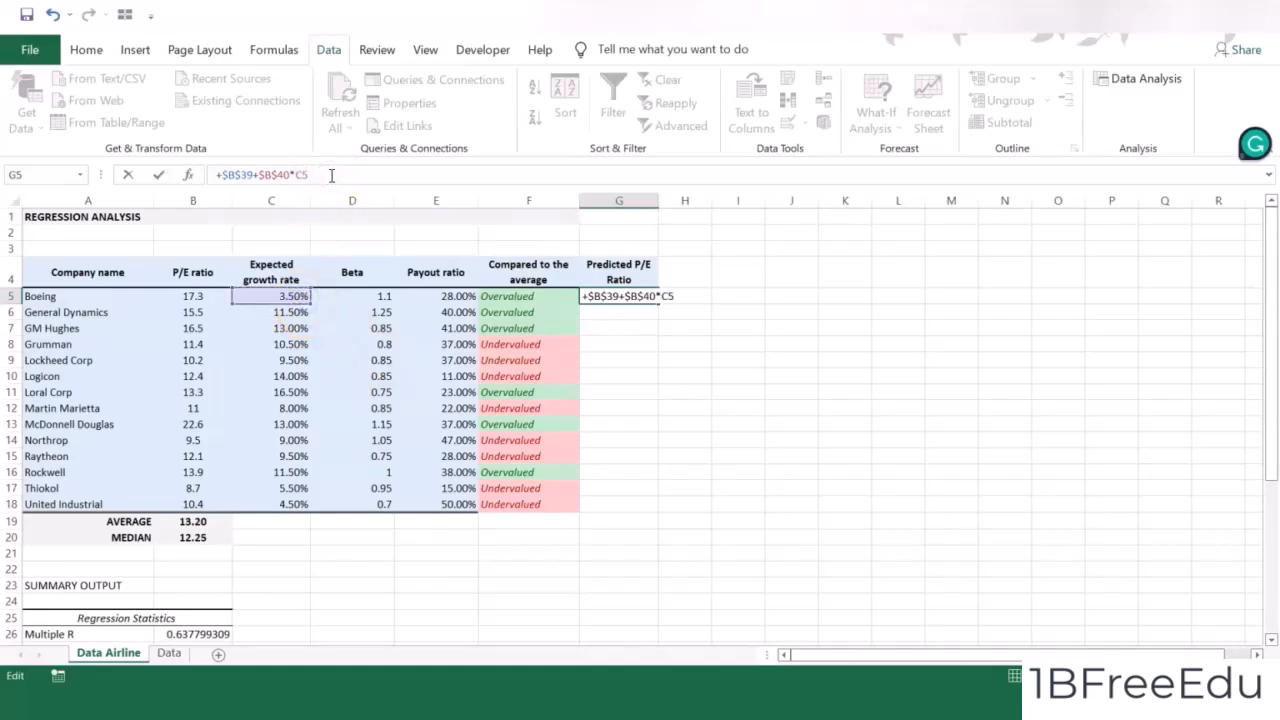
text(+)
scroll(309, 334, down, 6)
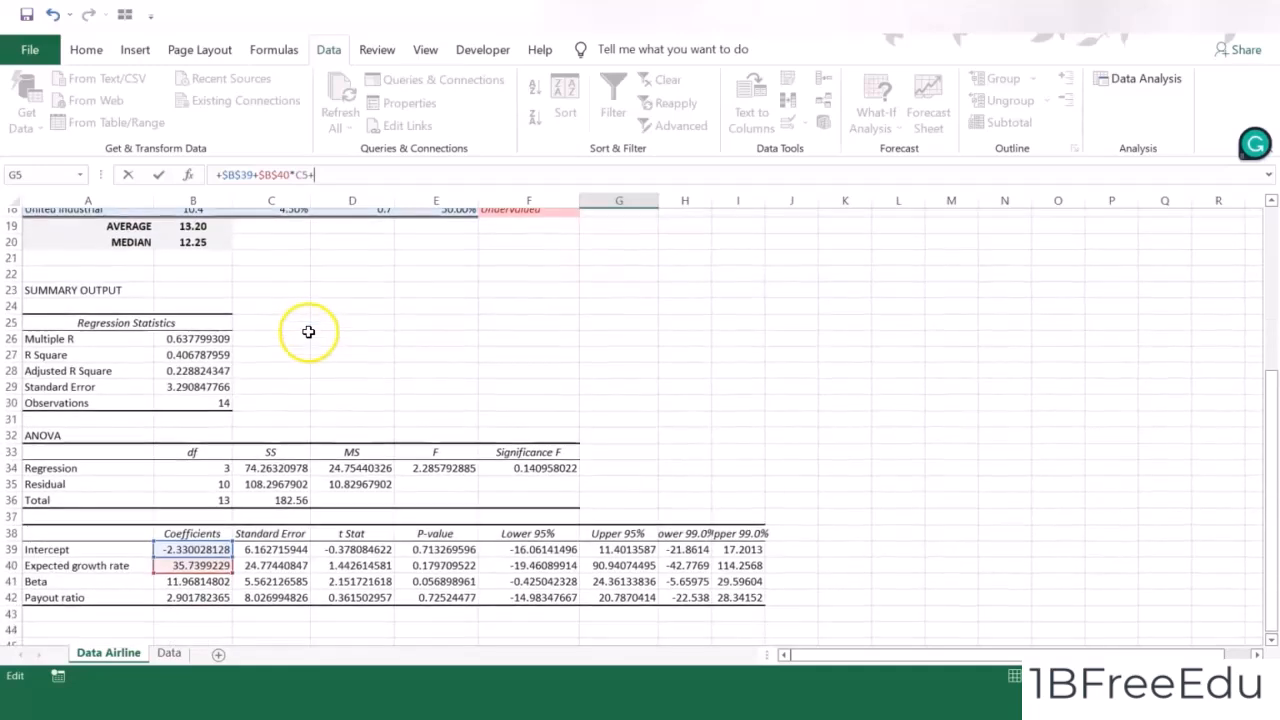
click(168, 573)
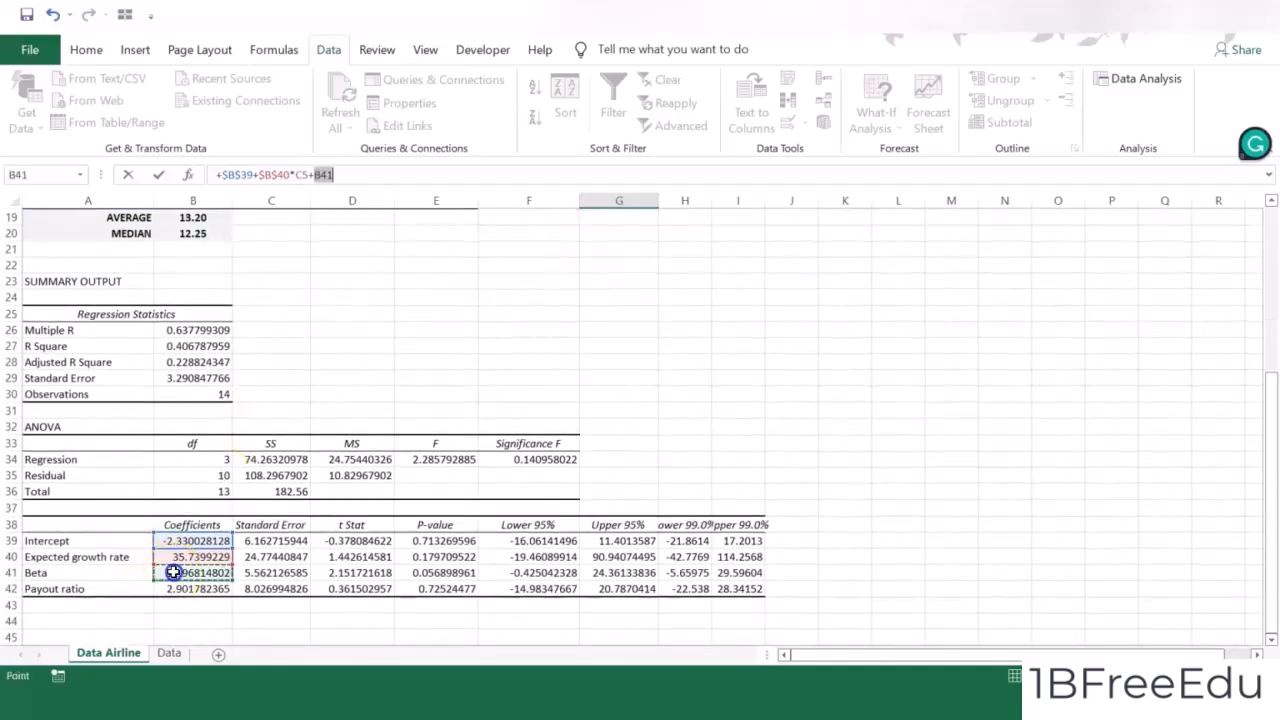
click(322, 174)
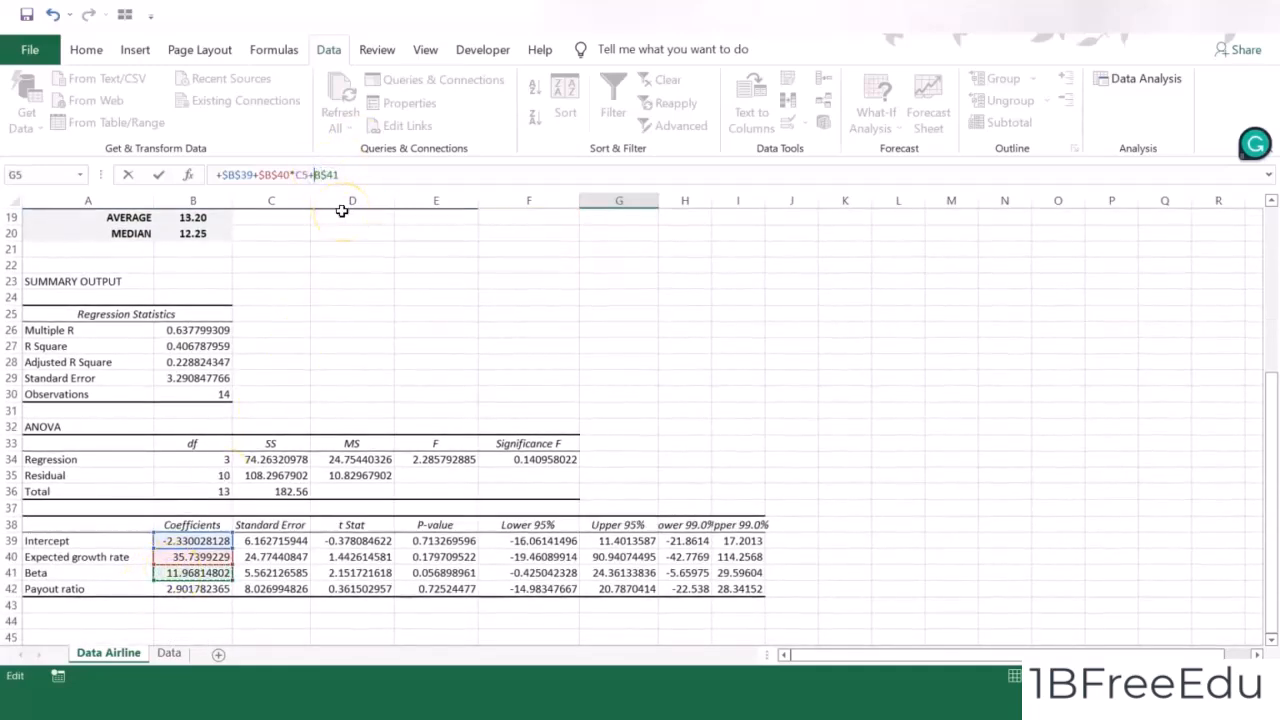
click(375, 174)
text(*)
scroll(457, 357, up, 6)
click(382, 295)
Complete the G5 formula with the absolute payout ratio coefficient multiplied by Boeing's payout ratio, +$B$42*E5
text(+)
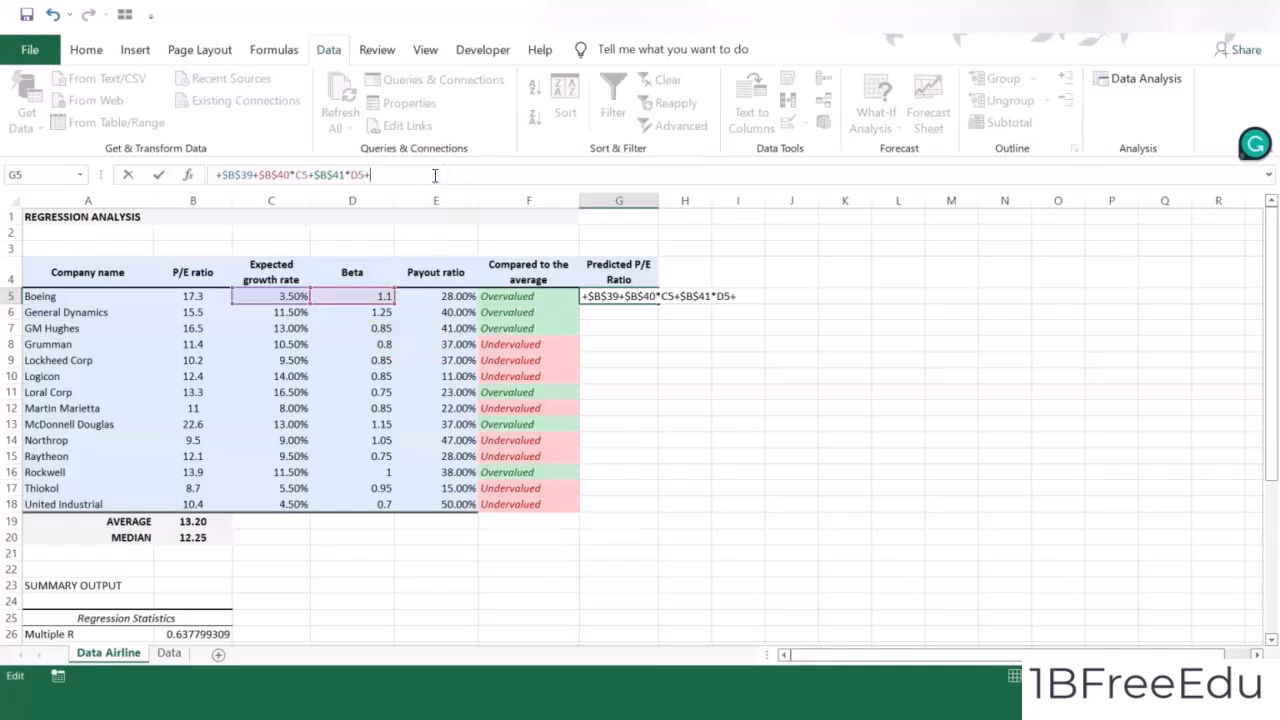
scroll(357, 343, down, 6)
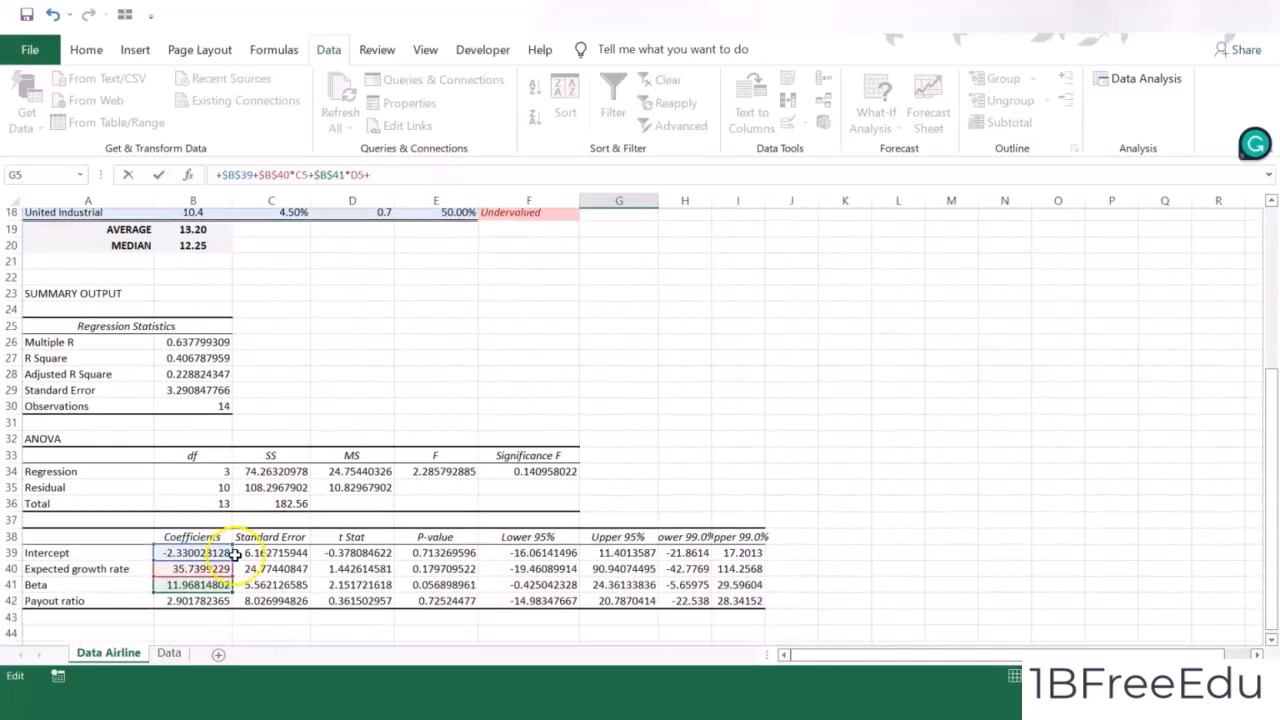
click(205, 588)
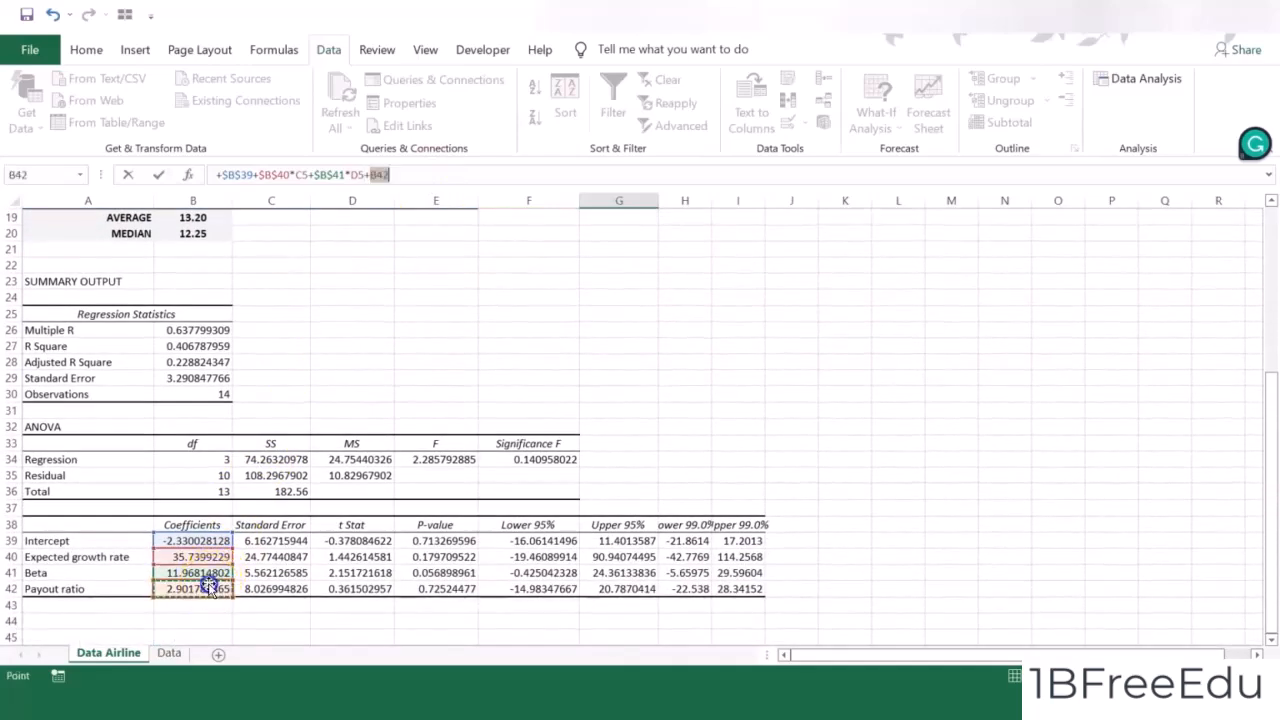
click(378, 174)
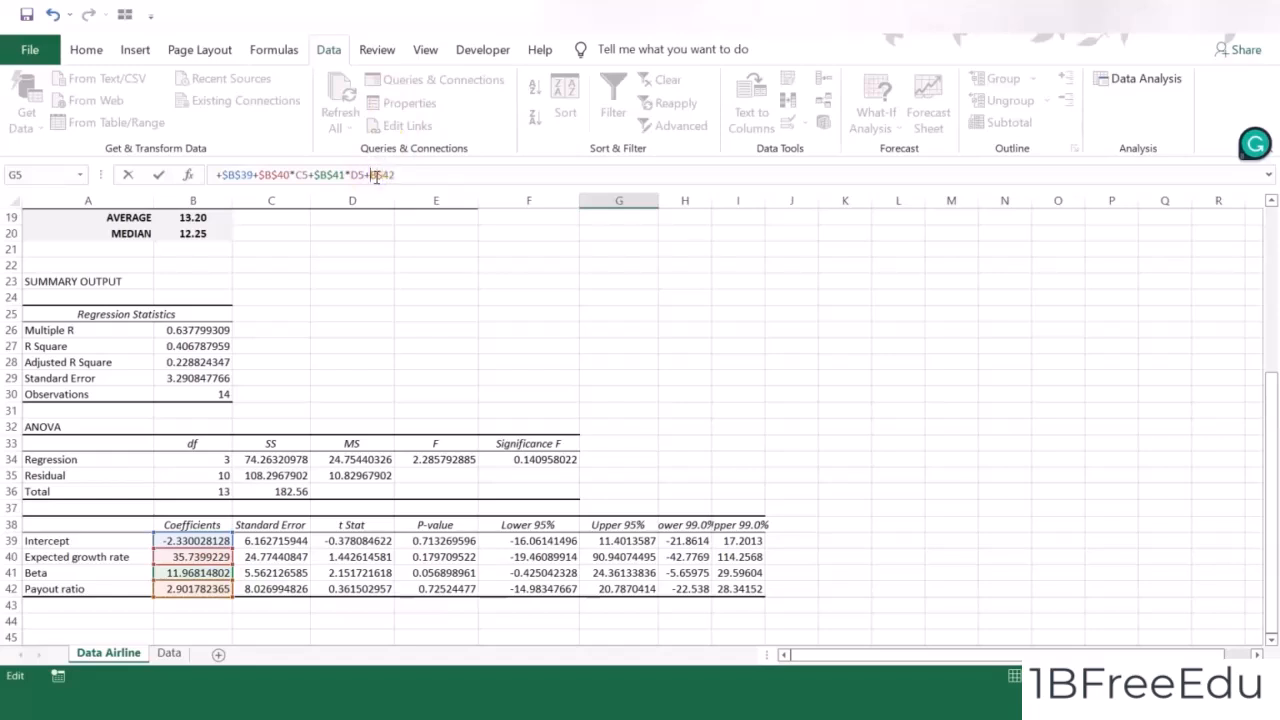
click(428, 175)
text(*)
scroll(484, 318, up, 1)
click(446, 294)
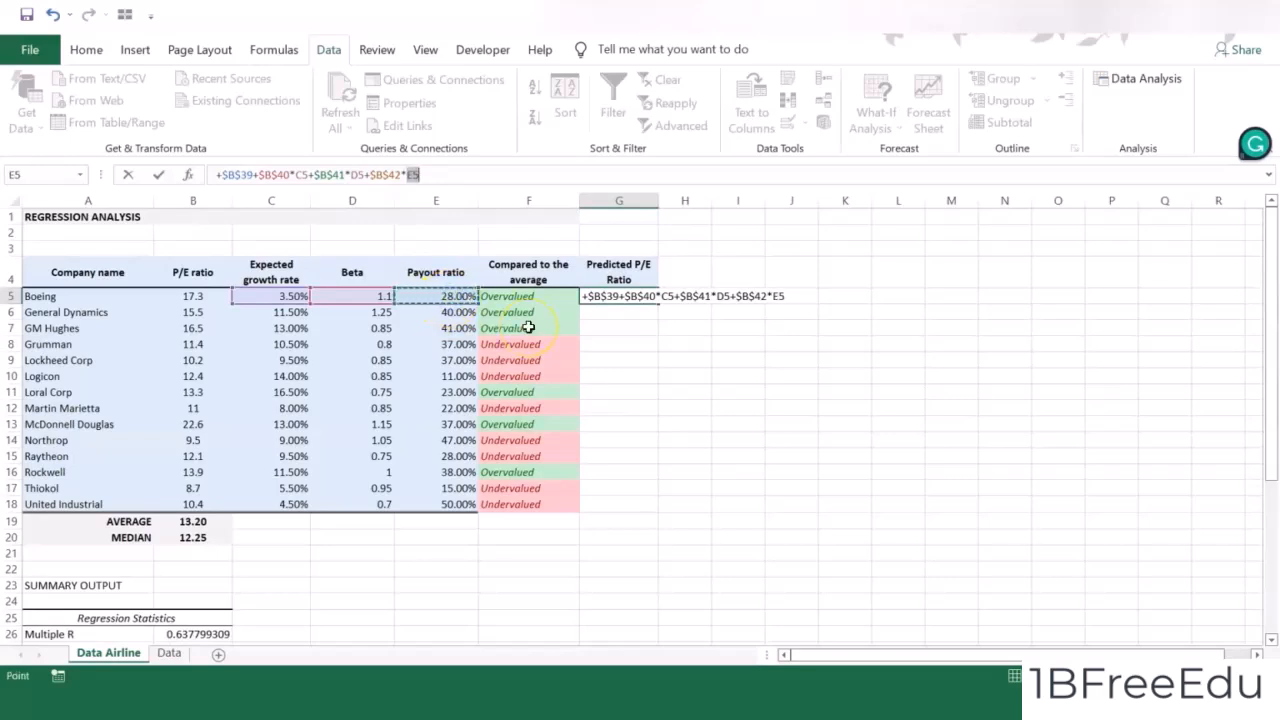
key(ctrl+Return)
Fill the Predicted P/E Ratio formula from G5 down through G18 and review the formula in G5
drag(659, 303, 662, 505)
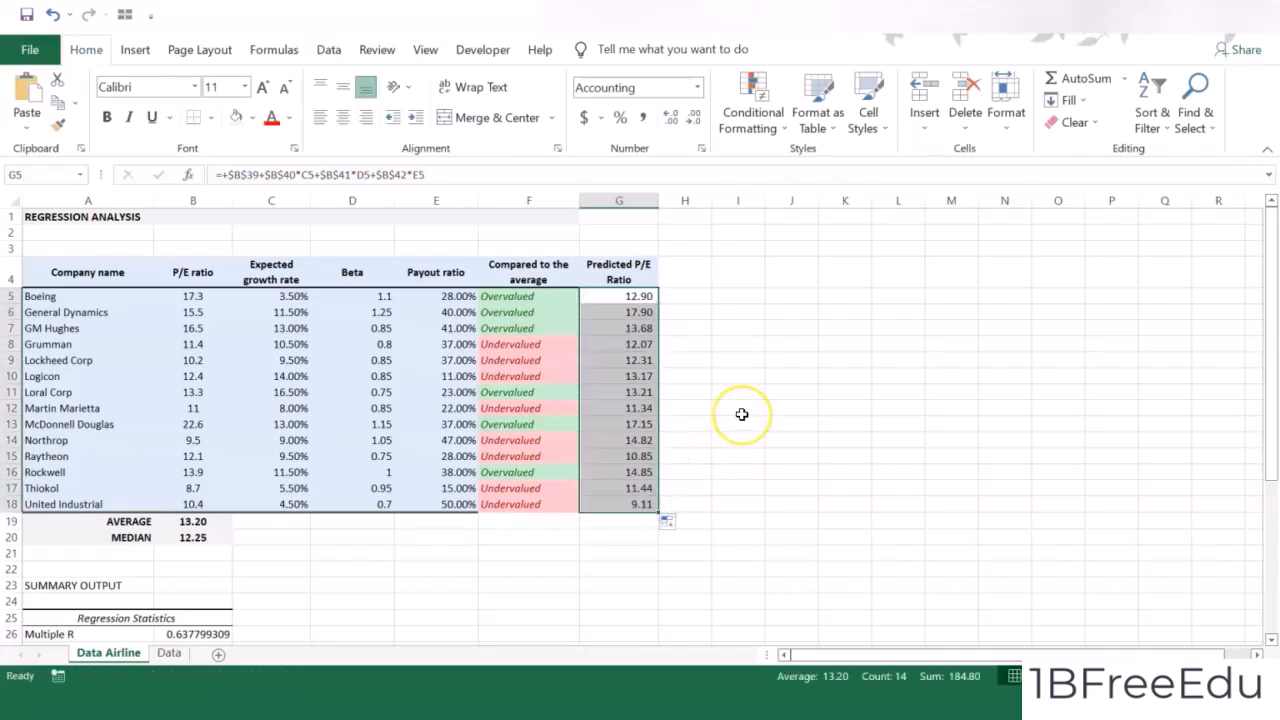
click(741, 410)
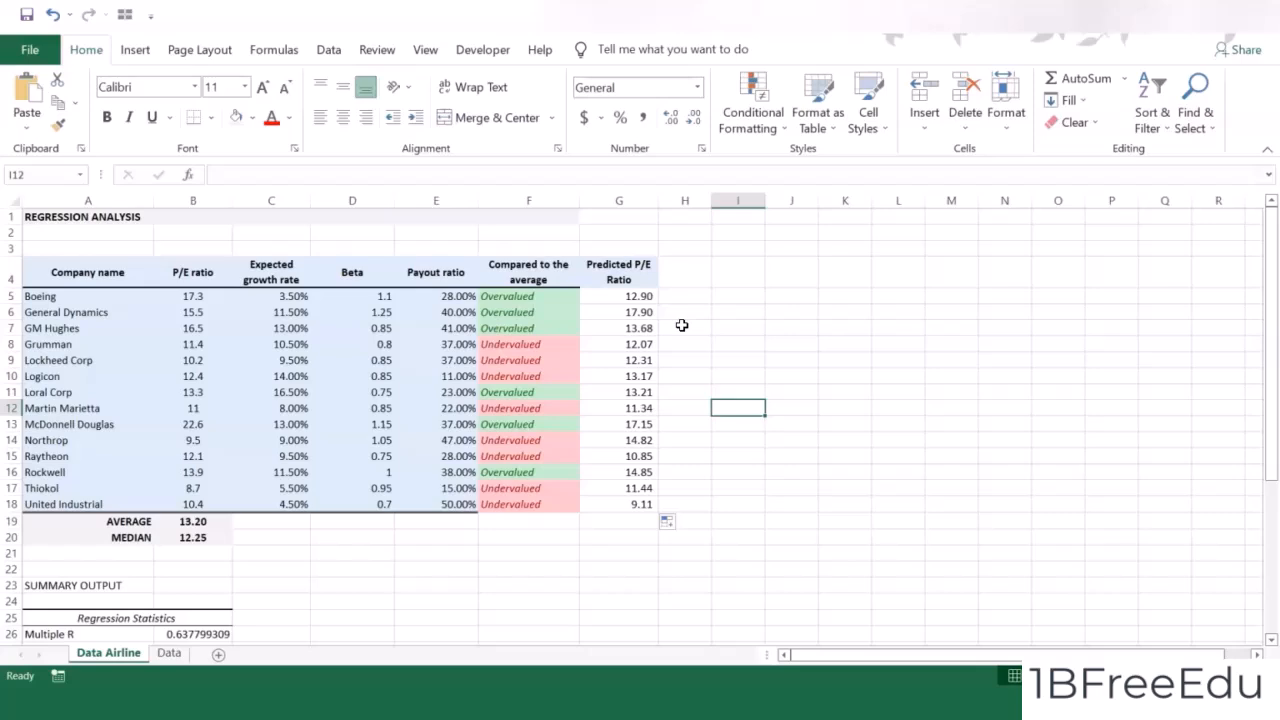
double_click(625, 296)
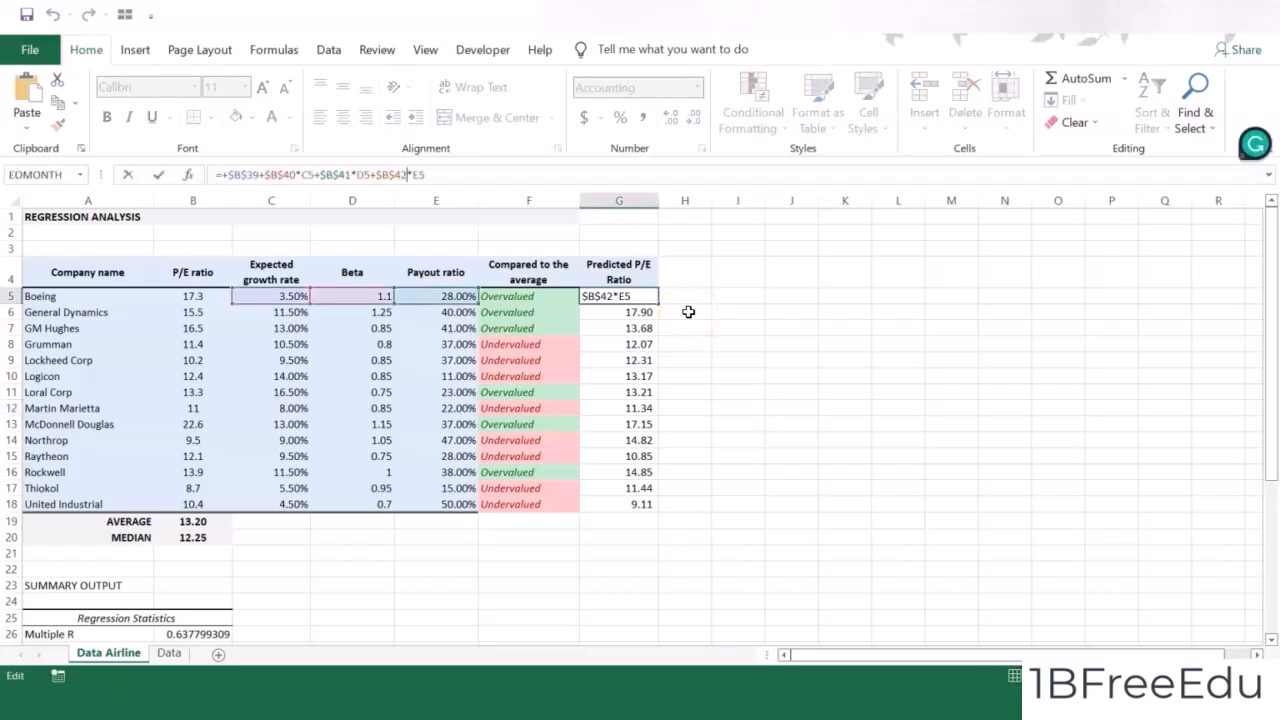
click(880, 278)
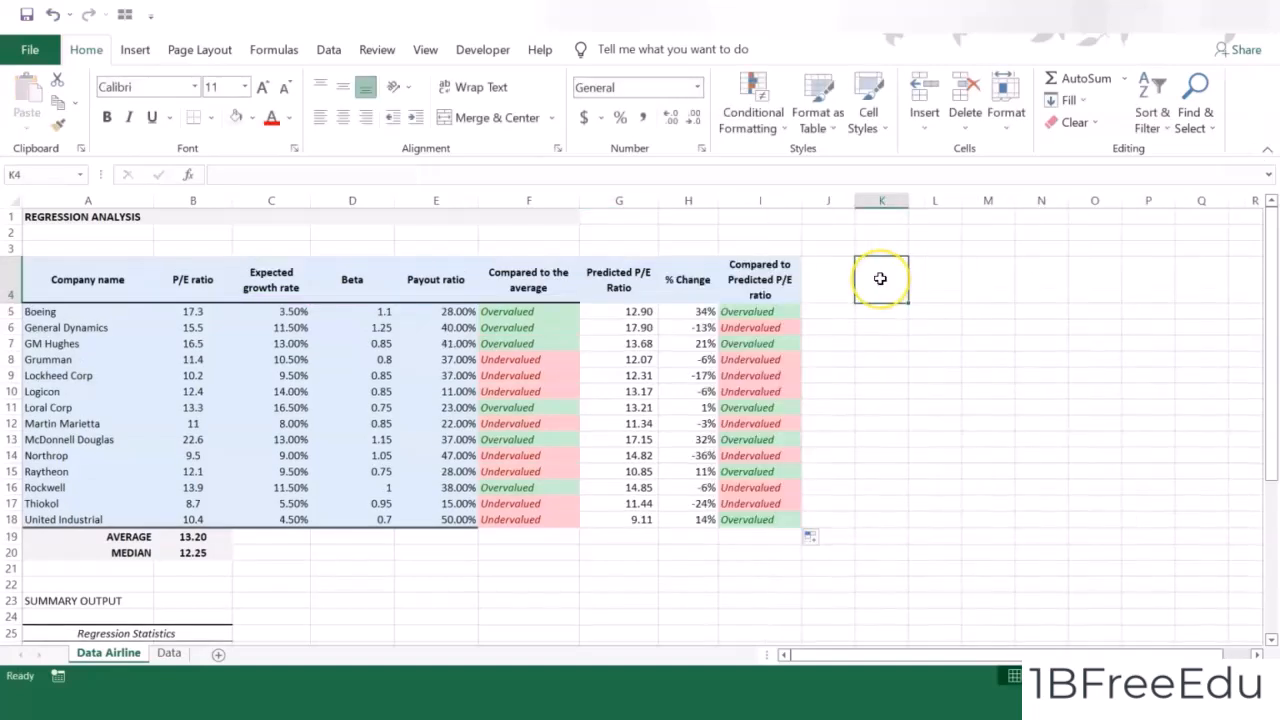
Examine the % Change column and the Compared to Predicted P/E ratio column
click(692, 197)
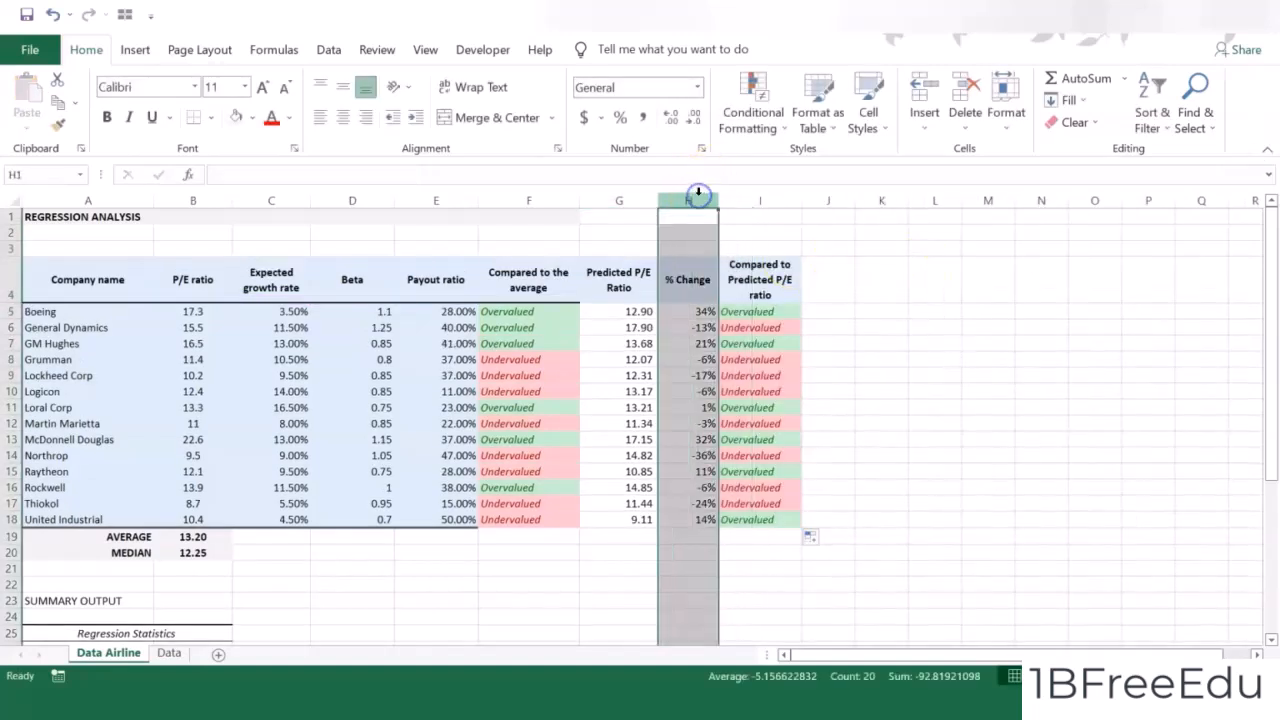
click(757, 198)
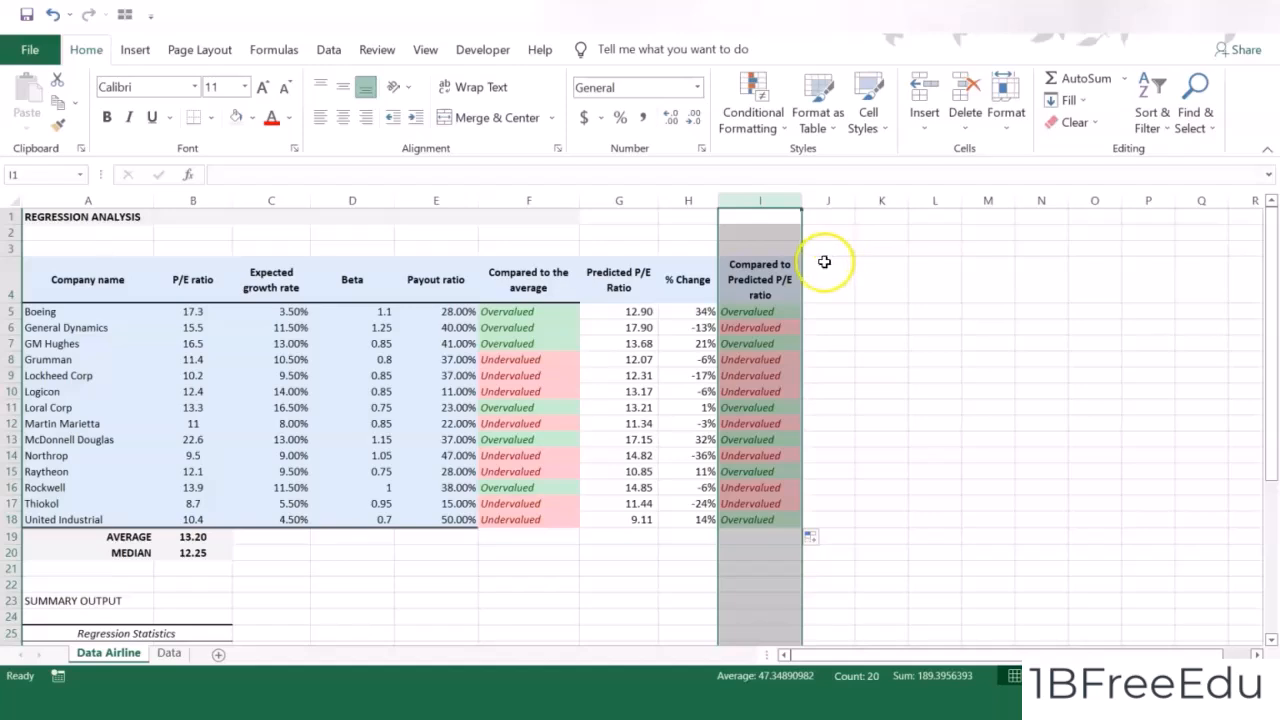
click(631, 342)
Compare the average-based and prediction-based valuations of General Dynamics and Raytheon in columns F and I
click(549, 327)
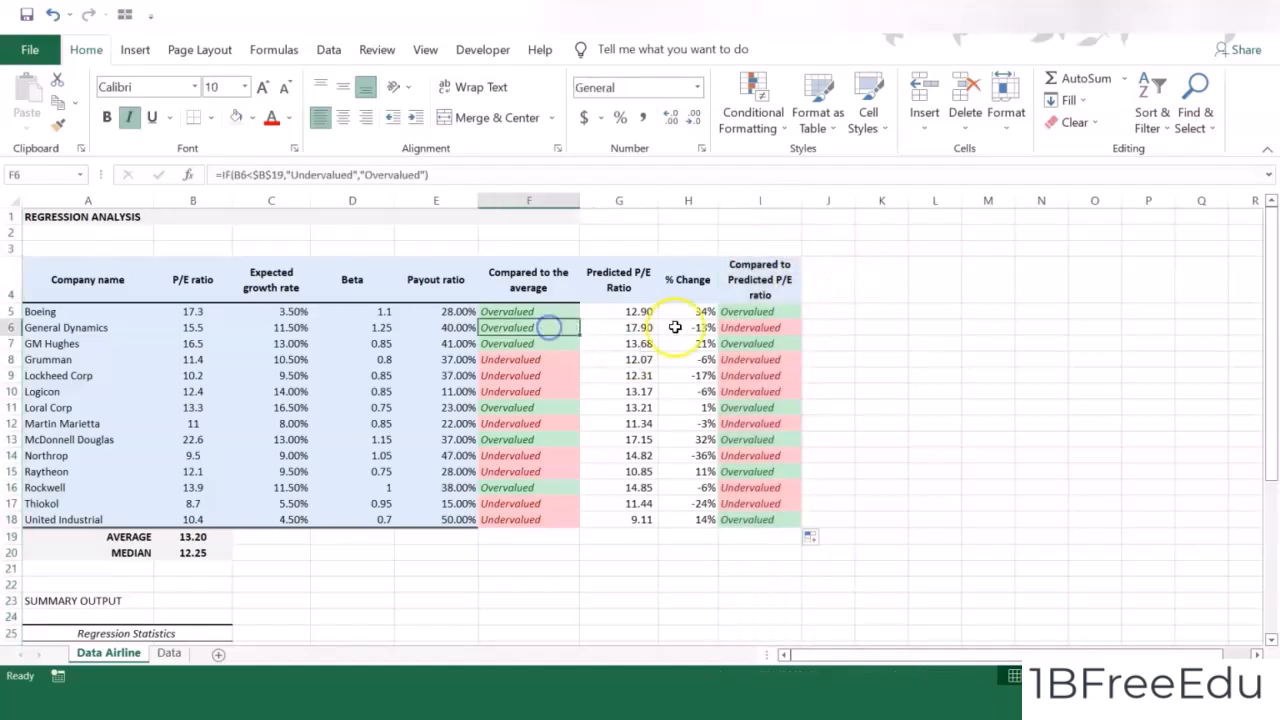
click(767, 328)
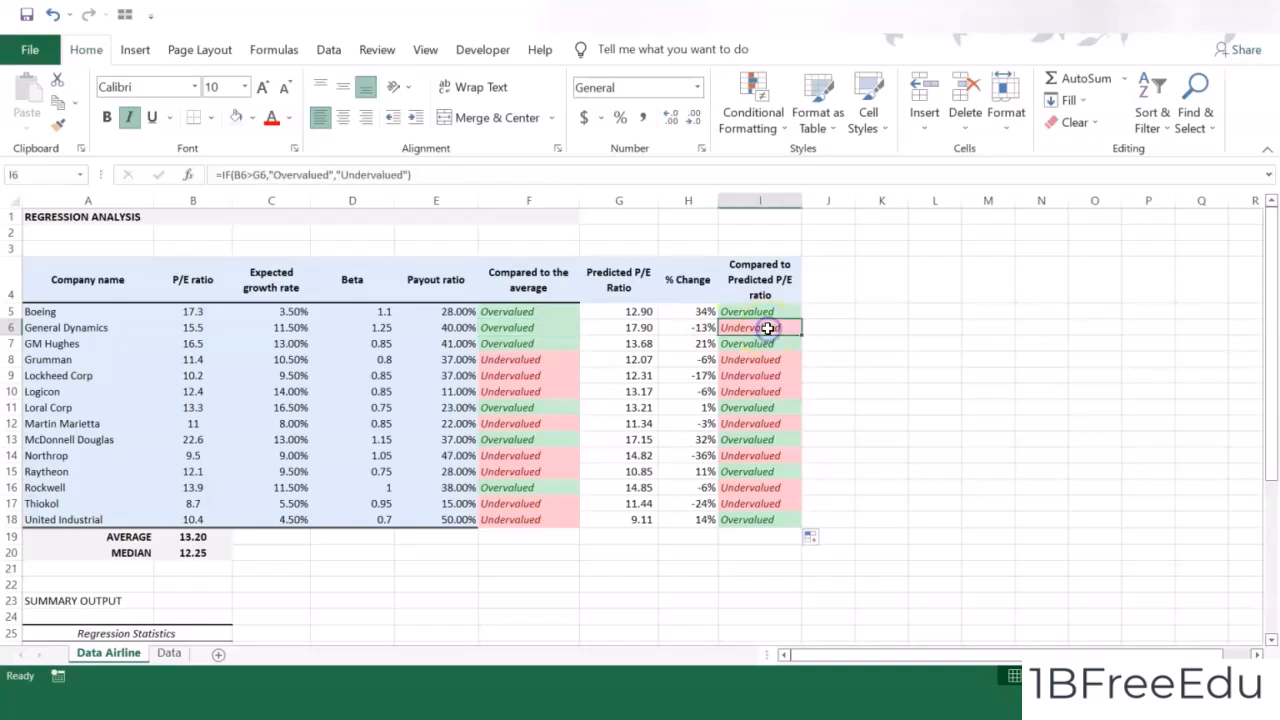
click(538, 467)
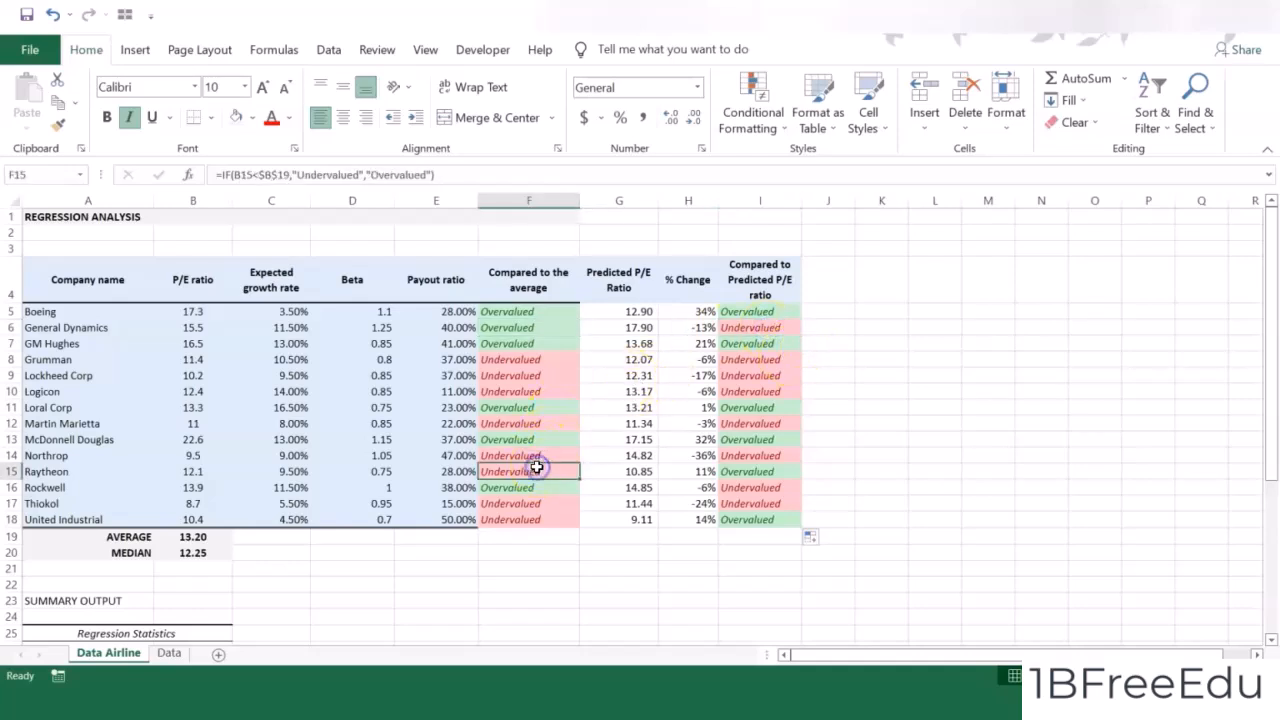
click(764, 472)
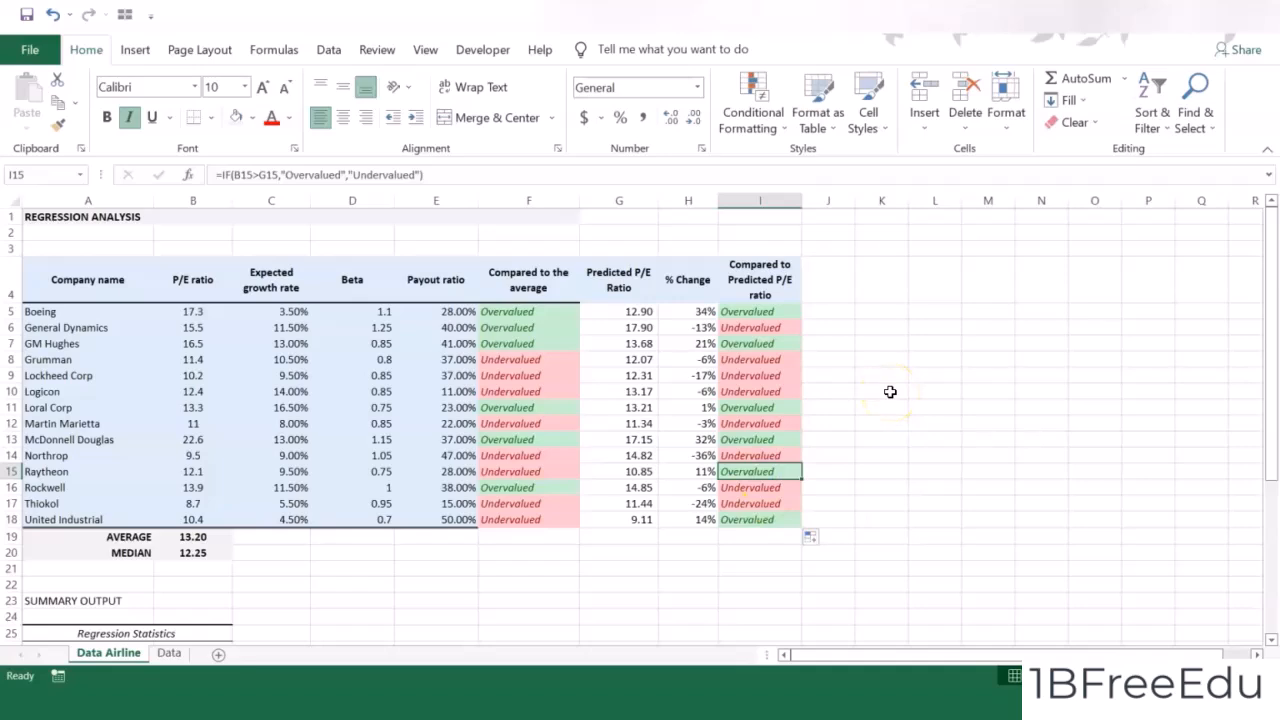
Review the regression's explanatory variables: Expected growth rate, Beta and Payout ratio
click(271, 280)
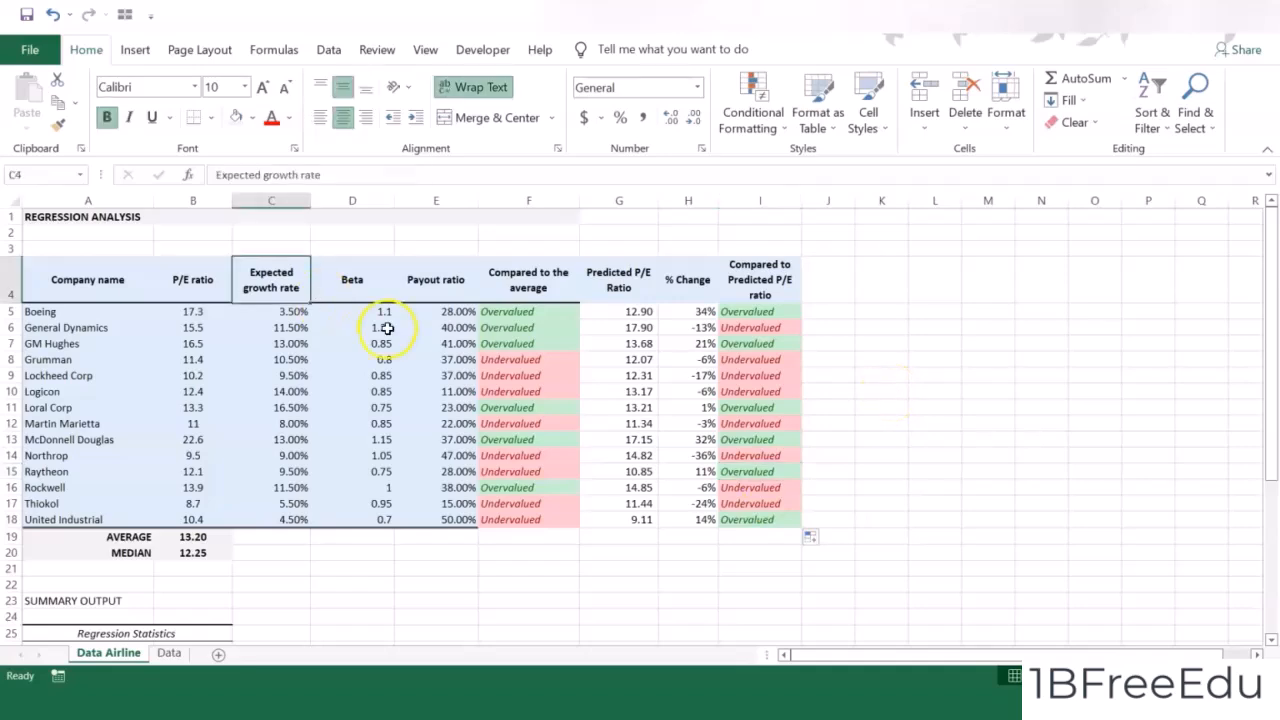
click(366, 281)
click(455, 292)
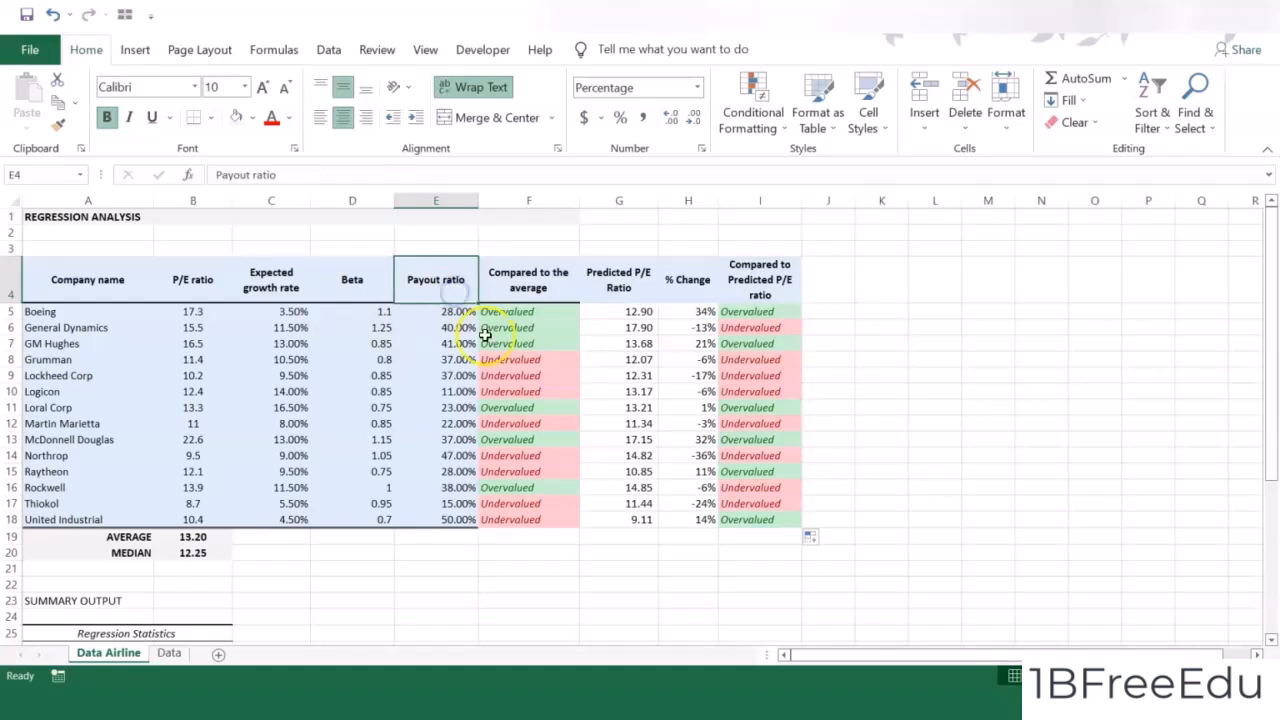